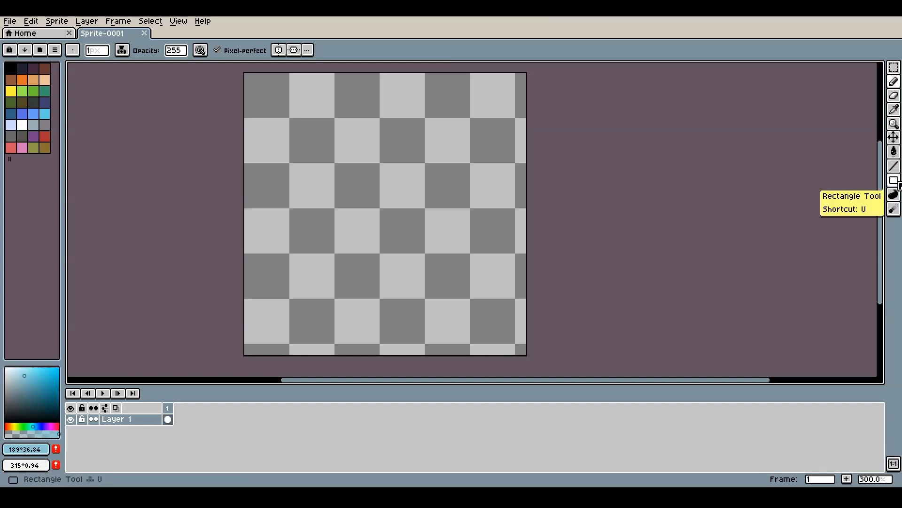
Step: Fill the whole empty canvas with light blue as a sky background using the Paint Bucket
click(894, 151)
click(459, 221)
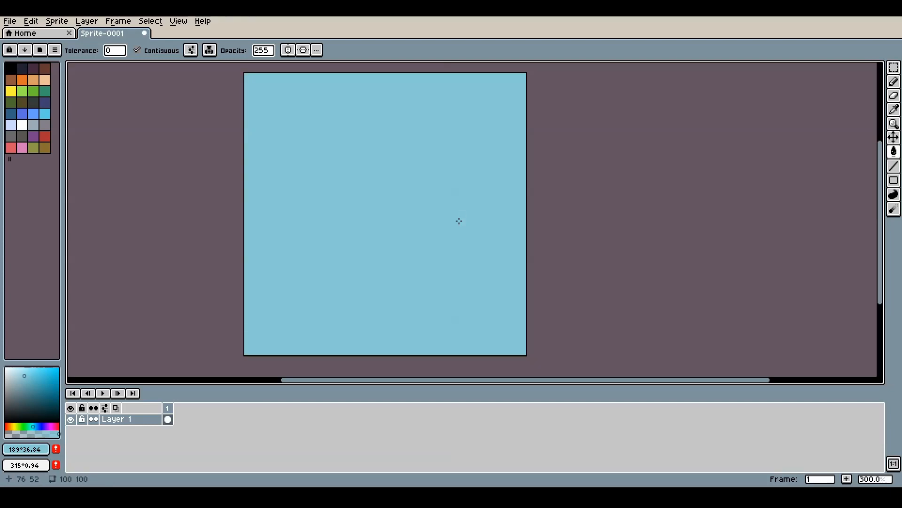
Step: Draw solid orange shapes near the canvas's upper-left corner with the 1 px Pencil: a round blob joined by a thin line to an irregular one
drag(14, 426, 8, 421)
click(48, 370)
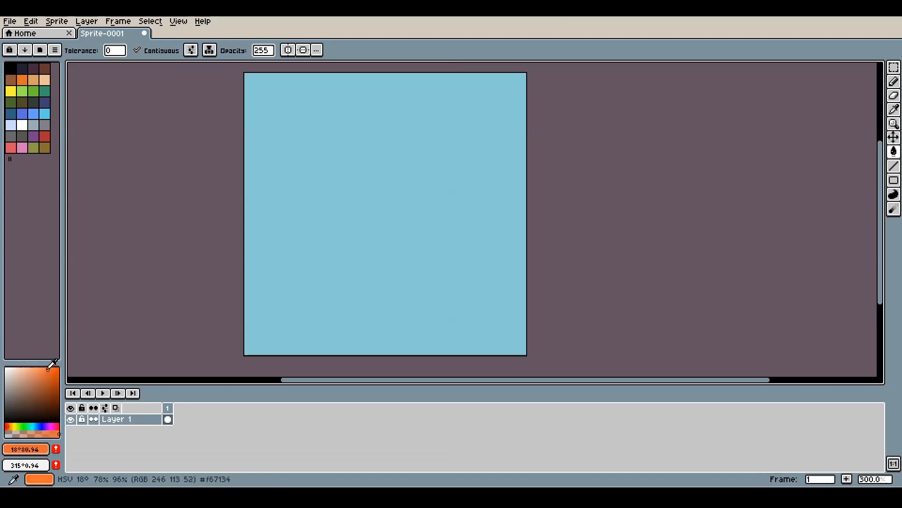
click(894, 82)
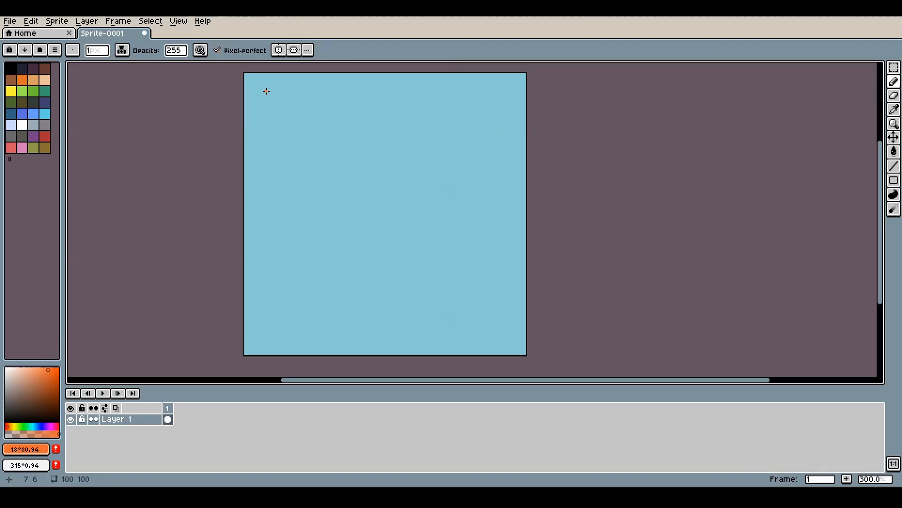
mouse_move(266, 88)
mouse_down()
mouse_move(266, 107)
mouse_move(280, 97)
mouse_move(264, 89)
mouse_move(268, 107)
mouse_move(274, 85)
mouse_move(261, 103)
mouse_move(273, 87)
mouse_move(272, 103)
mouse_move(270, 94)
mouse_move(296, 117)
mouse_move(296, 108)
mouse_move(302, 121)
mouse_move(290, 127)
mouse_move(308, 133)
mouse_up()
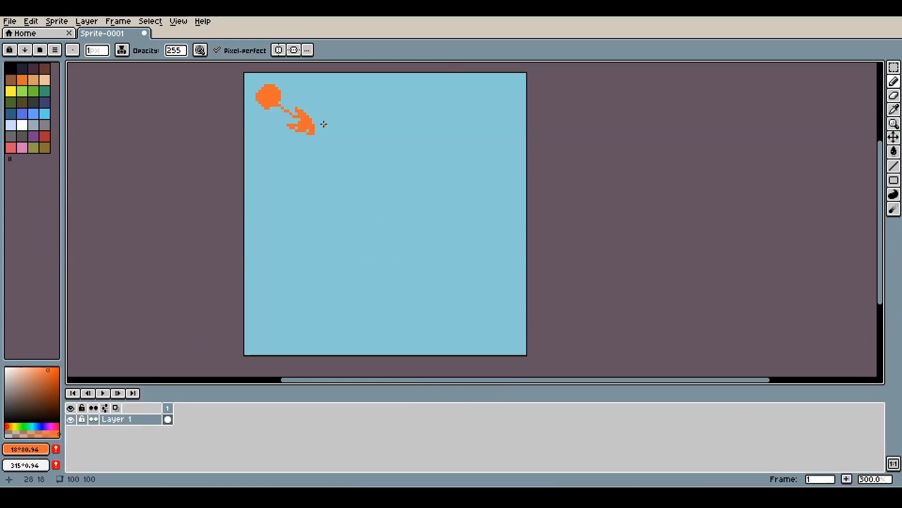
Step: Add a new layer above Layer 1 and lock Layer 1, leaving it visible
right_click(126, 419)
click(151, 395)
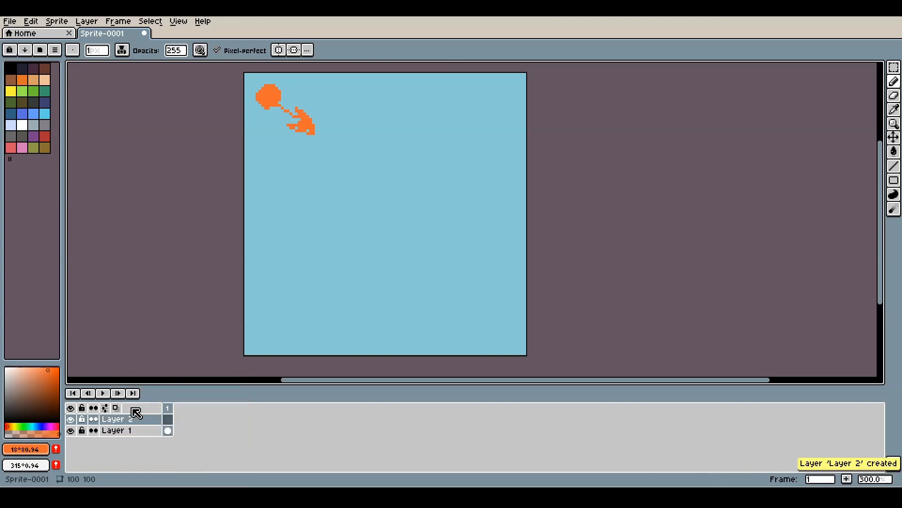
click(81, 431)
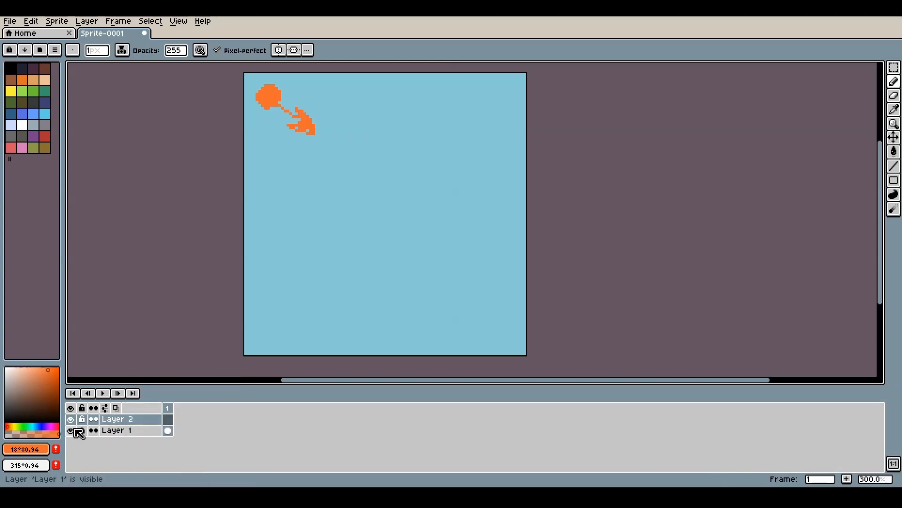
click(71, 432)
click(71, 431)
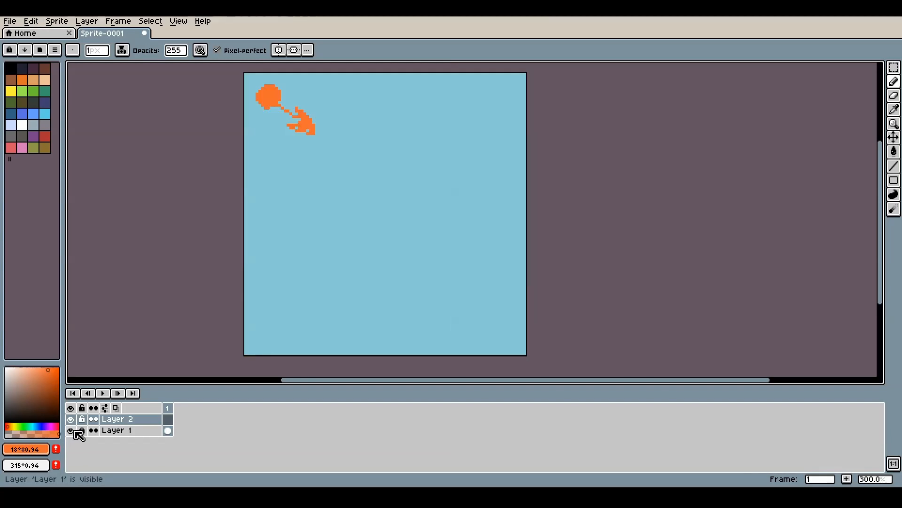
Step: Add another empty layer above Layer 2 and make Layer 2 the active layer
right_click(133, 422)
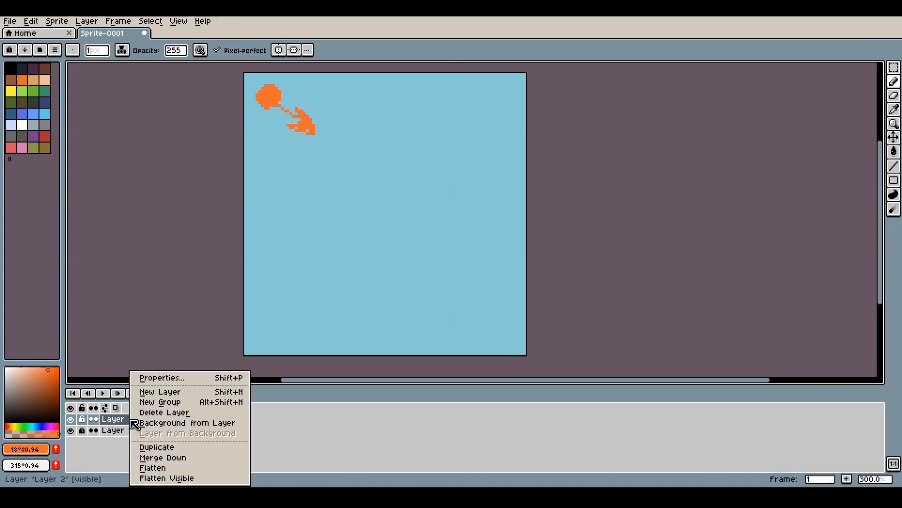
click(153, 393)
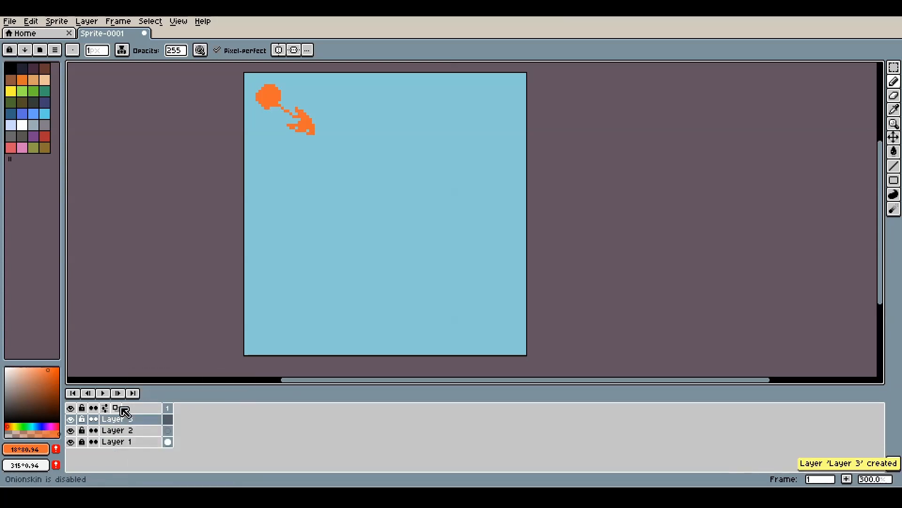
click(118, 433)
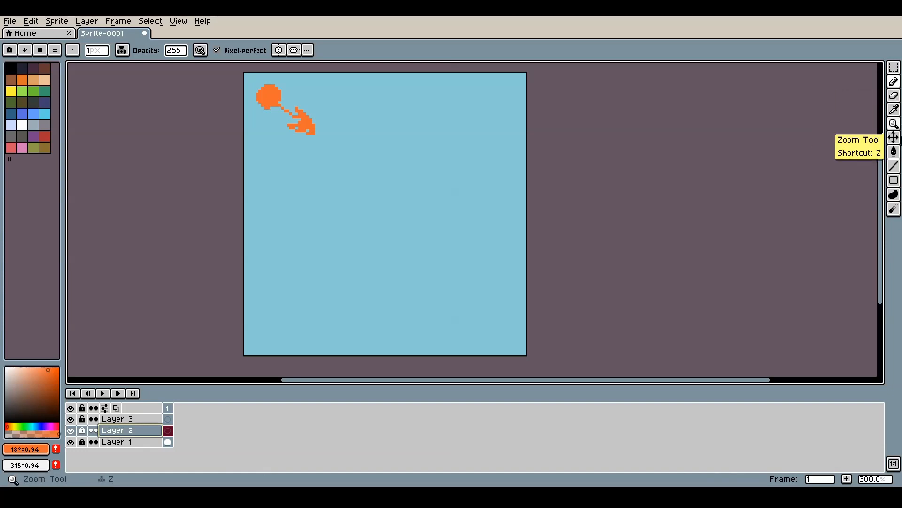
Step: Draw a filled green cloud shape with extra bumps along its edge in the canvas's upper-right area on Layer 2 using the Contour tool
click(896, 196)
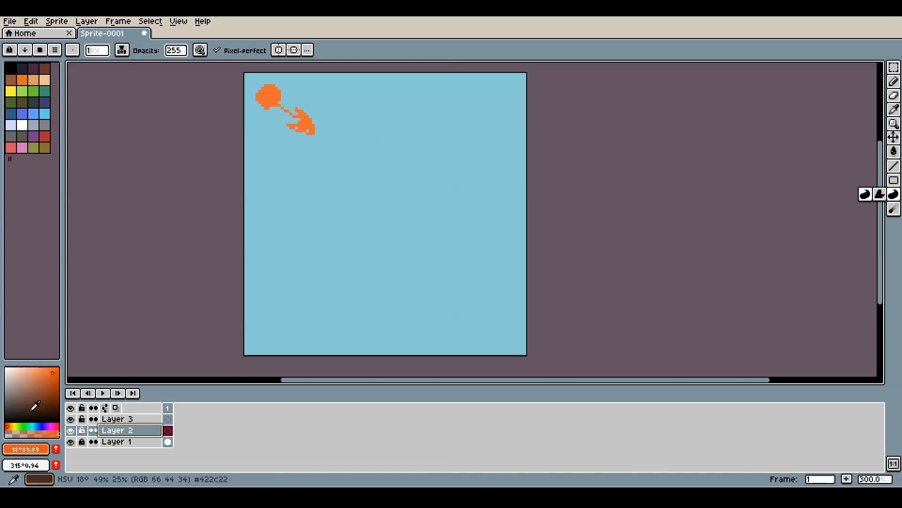
click(24, 427)
click(51, 376)
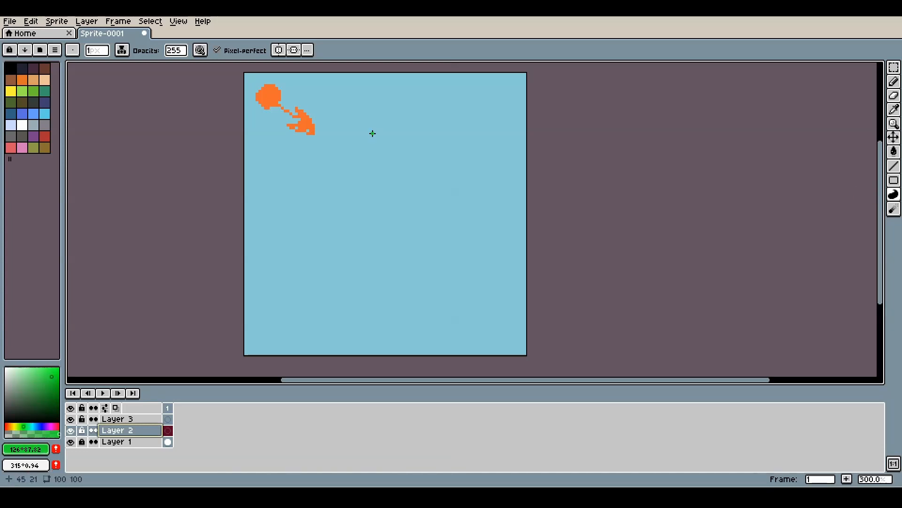
click(52, 387)
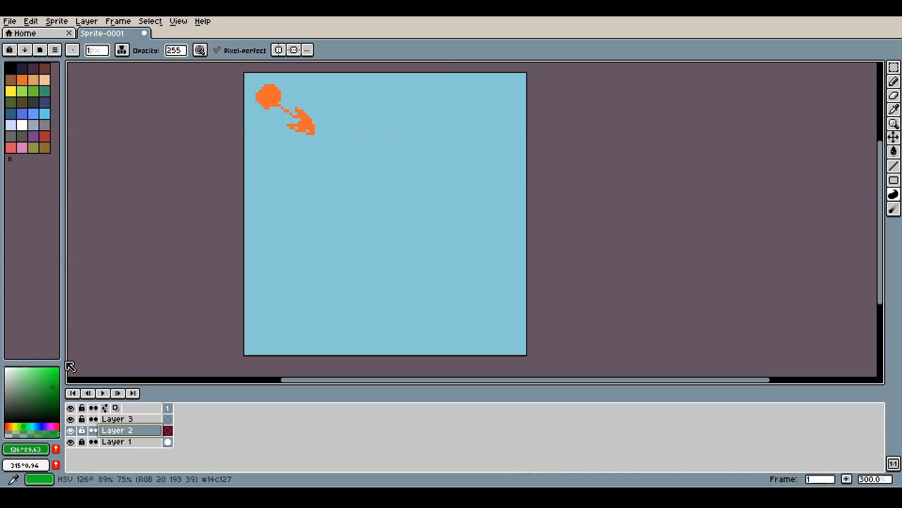
mouse_move(365, 135)
mouse_down()
mouse_move(376, 109)
mouse_move(387, 122)
mouse_move(388, 101)
mouse_move(403, 91)
mouse_move(418, 109)
mouse_move(429, 83)
mouse_move(446, 81)
mouse_move(448, 102)
mouse_move(462, 100)
mouse_move(460, 109)
mouse_move(516, 137)
mouse_move(449, 140)
mouse_up()
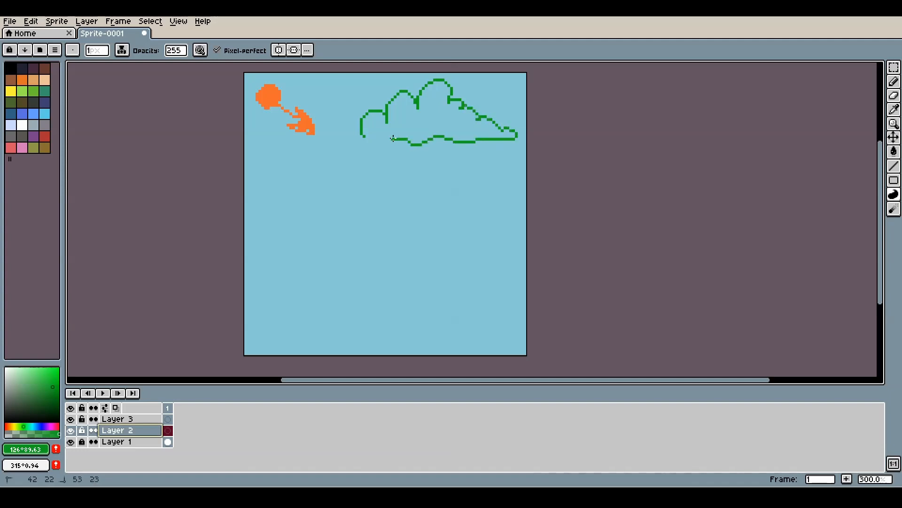
drag(373, 137, 371, 138)
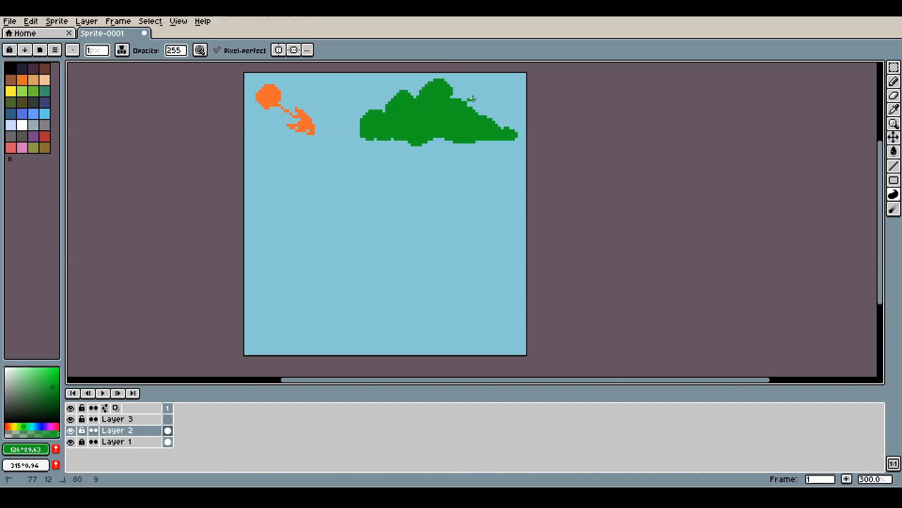
mouse_move(468, 100)
mouse_down()
mouse_move(486, 119)
mouse_move(502, 102)
mouse_move(496, 123)
mouse_move(493, 102)
mouse_move(492, 110)
mouse_move(509, 106)
mouse_up()
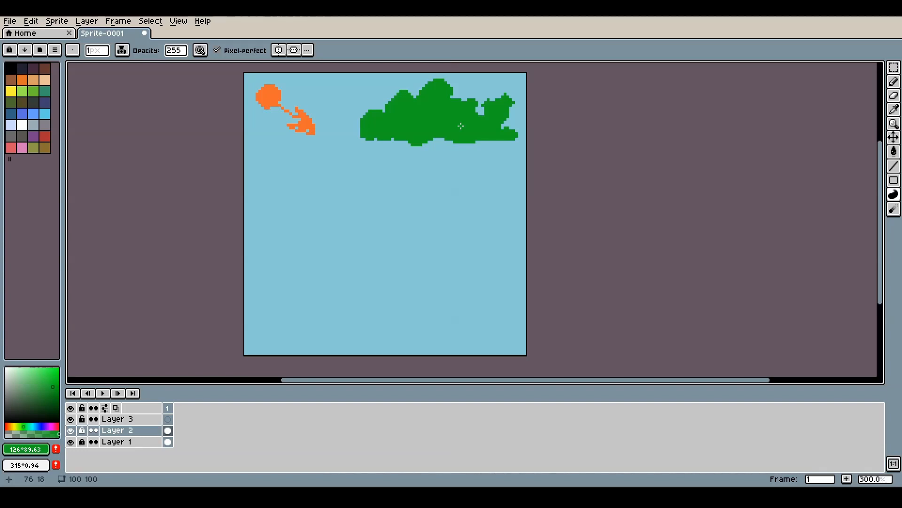
Step: Build a cloud-shaped selection in the middle of the canvas by adding overlapping Elliptical Marquee selections
click(893, 69)
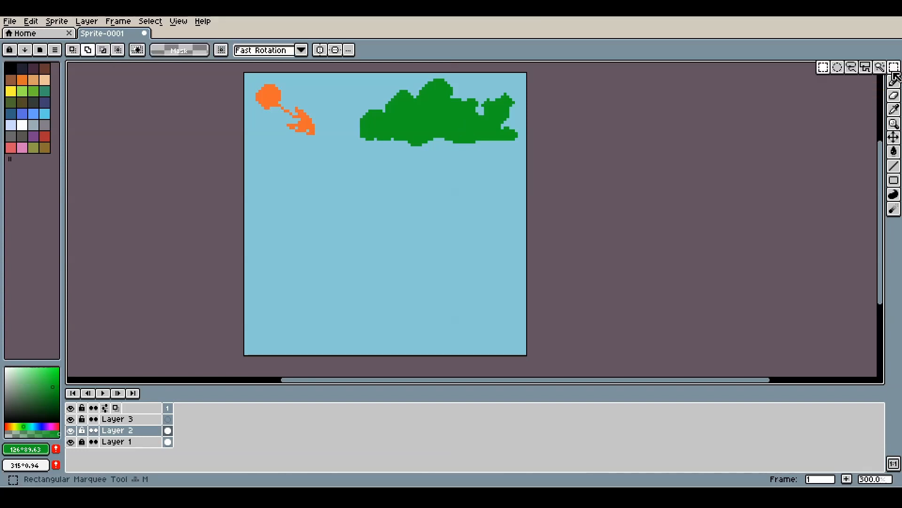
click(838, 69)
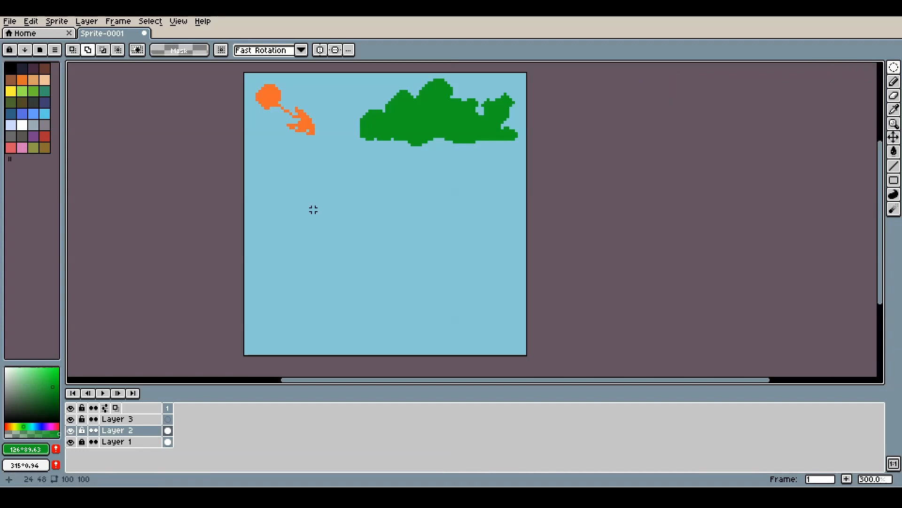
drag(291, 204, 338, 249)
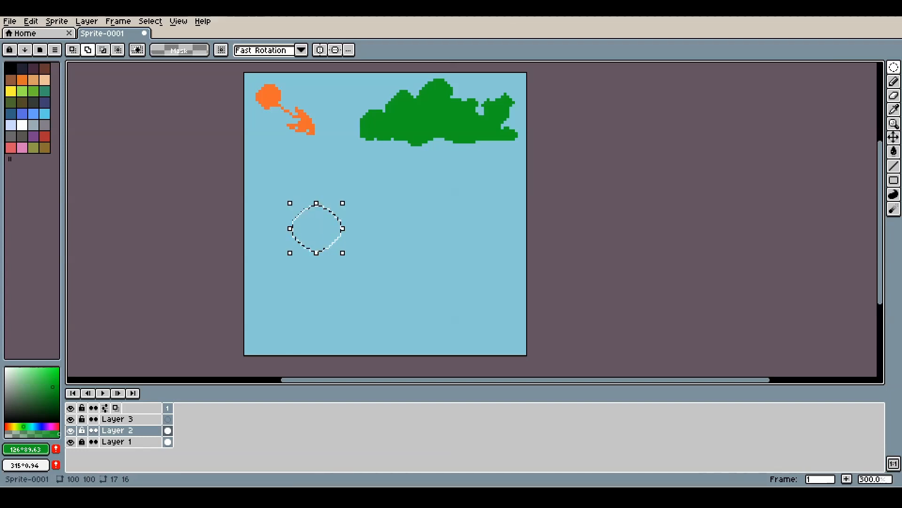
click(89, 50)
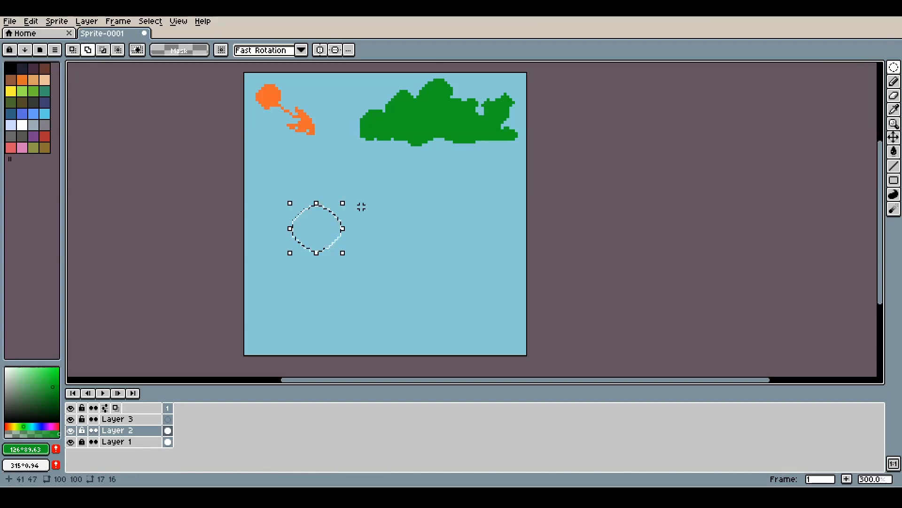
drag(370, 207, 328, 249)
drag(359, 283, 404, 229)
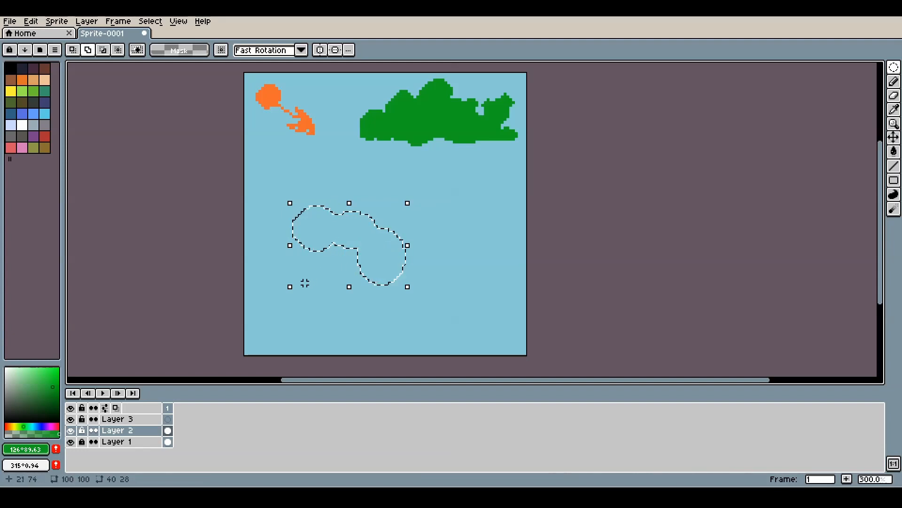
drag(305, 282, 370, 235)
drag(428, 235, 399, 265)
drag(395, 213, 376, 238)
drag(355, 194, 311, 224)
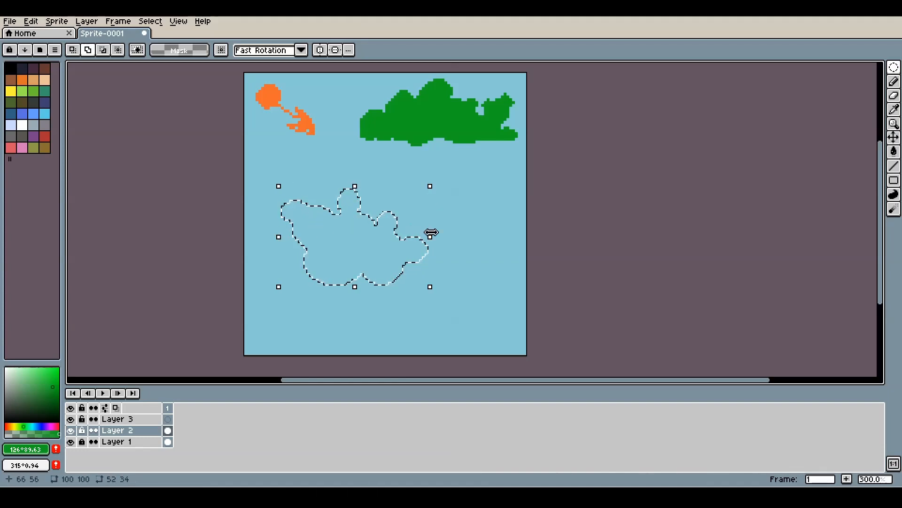
drag(435, 222, 409, 239)
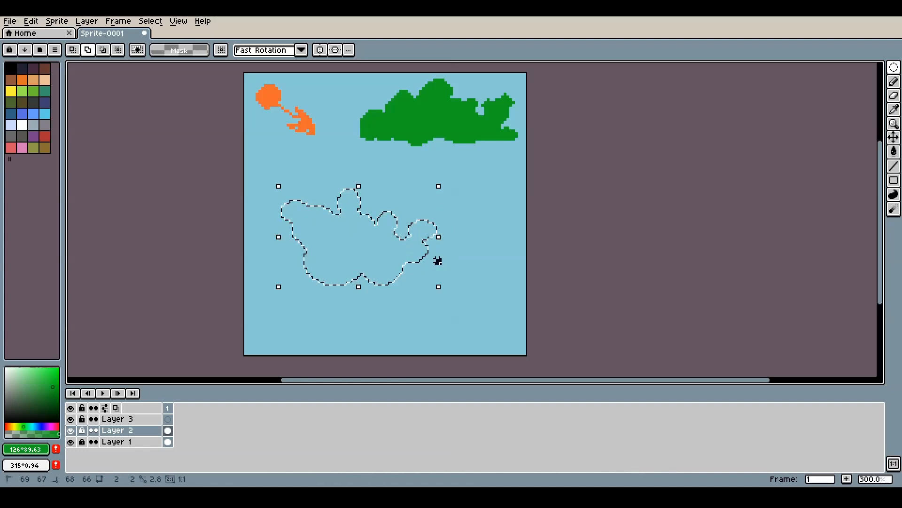
drag(441, 264, 421, 243)
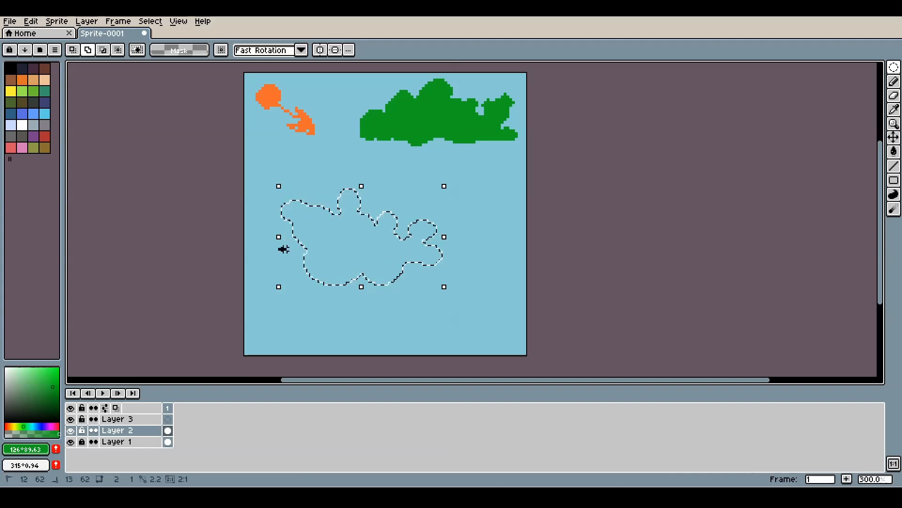
drag(280, 250, 302, 227)
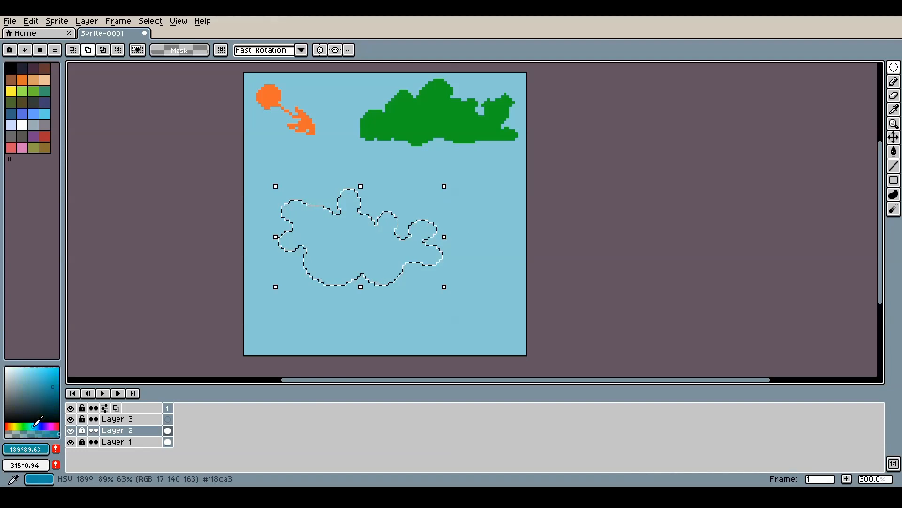
Step: Fill the cloud-shaped selection with dark blue using the Paint Bucket
click(37, 426)
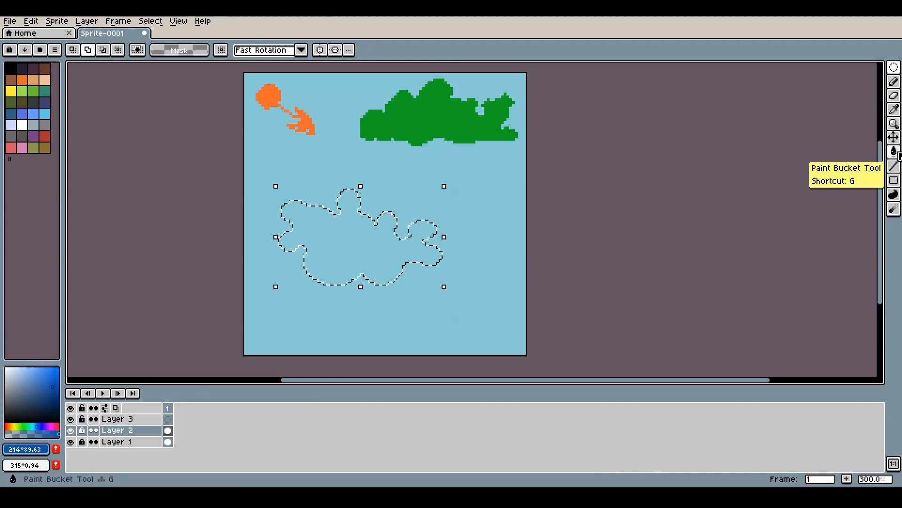
click(894, 151)
click(391, 267)
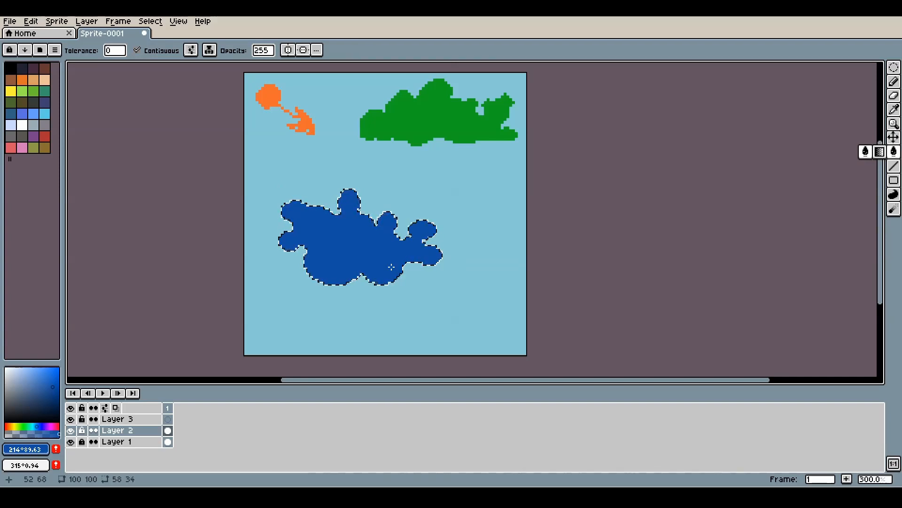
Step: Undo the blue fill, the elliptical selections, the green contour shapes and the extra layer above Layer 2
key(m)
key(ctrl+z)
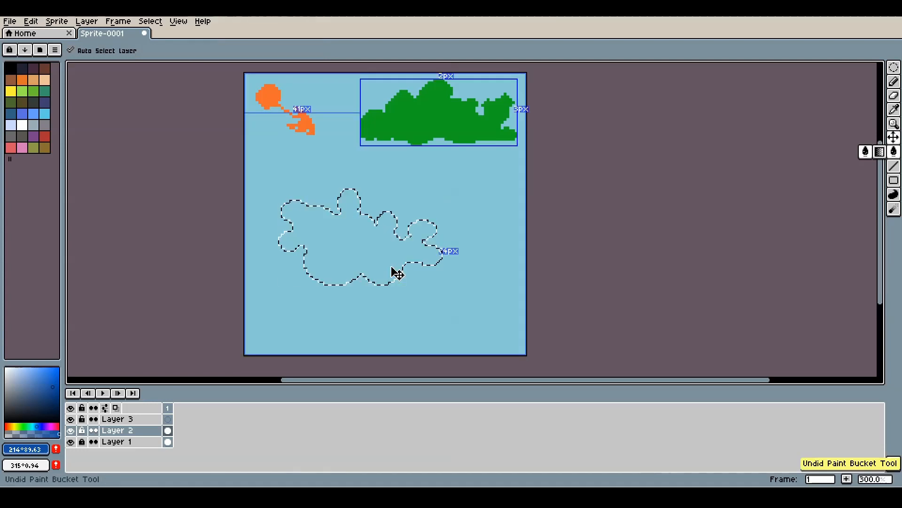
key(ctrl+z)
key(ctrl+z)
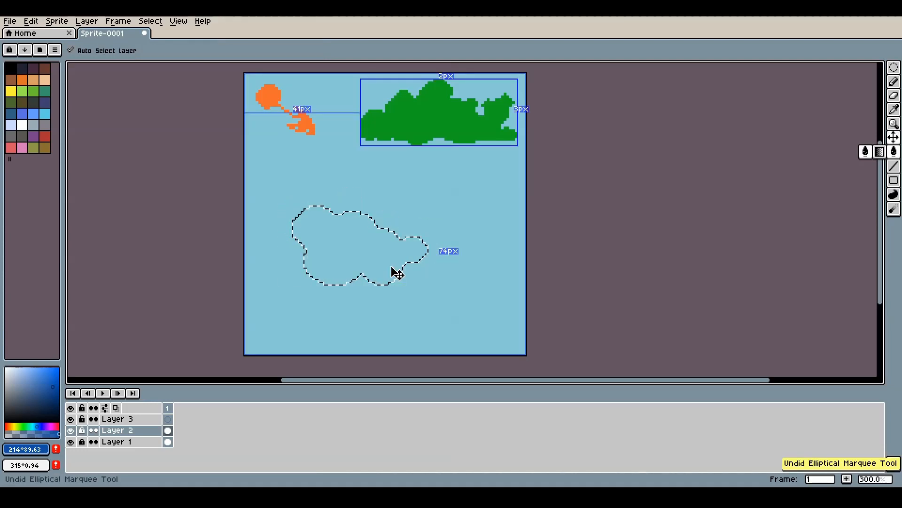
key(ctrl+z)
key(ctrl+z)
key(ctrl+z)
key(ctrl+z)
key(ctrl+z)
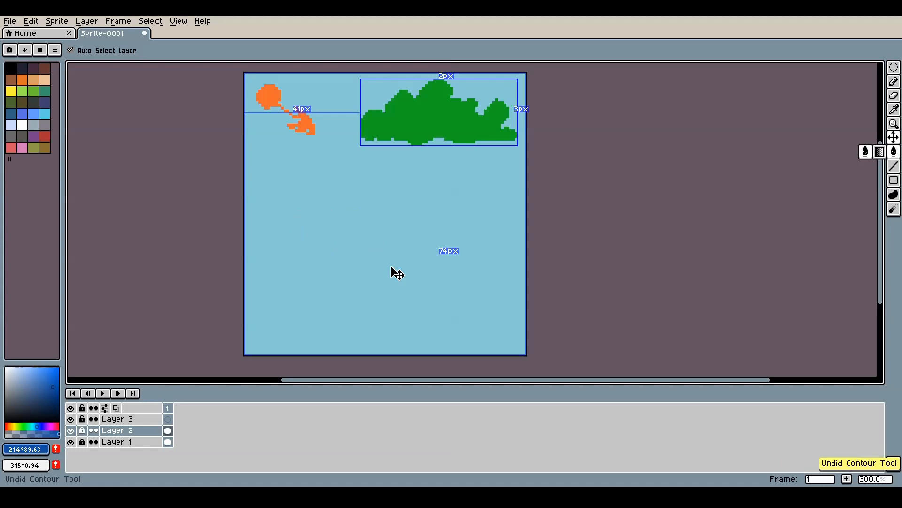
key(g)
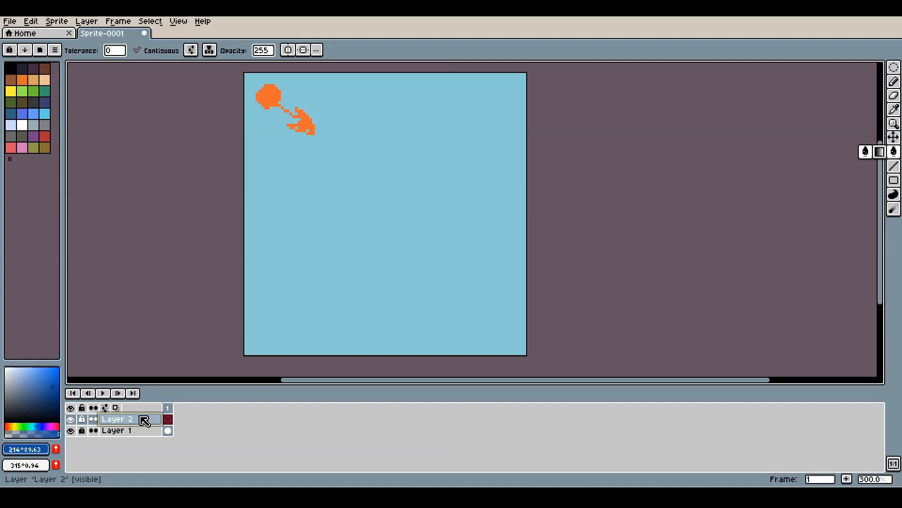
Step: Draw a flat light grey cloud base across the middle of Layer 2 with the Filled Ellipse tool, using 0% saturation and 77% brightness
click(895, 184)
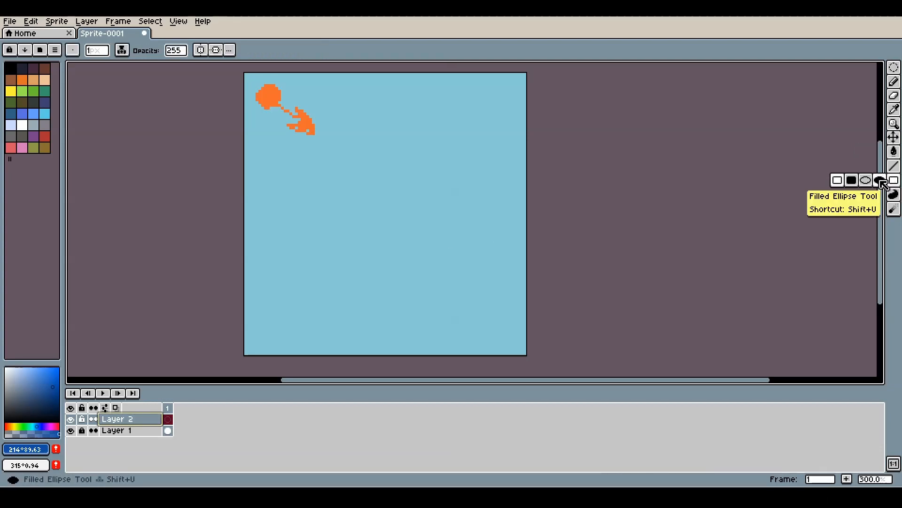
click(880, 182)
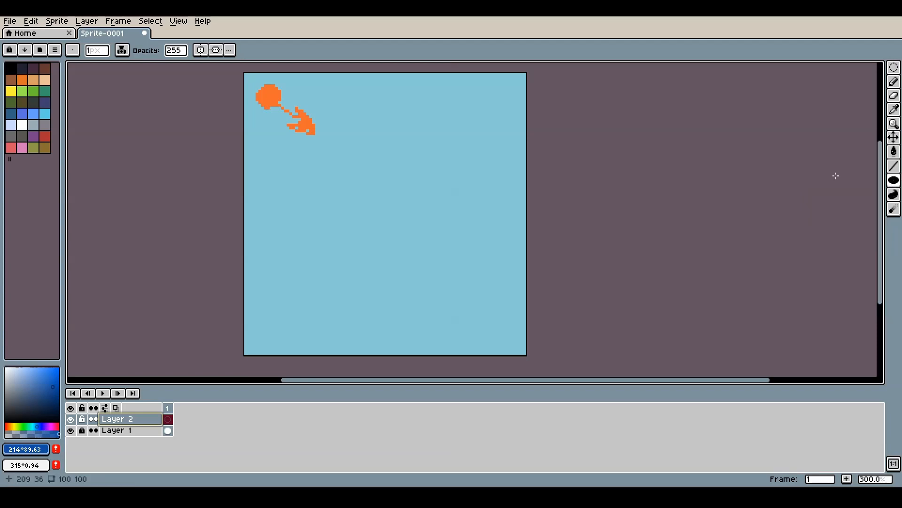
click(7, 381)
drag(5, 381, 5, 380)
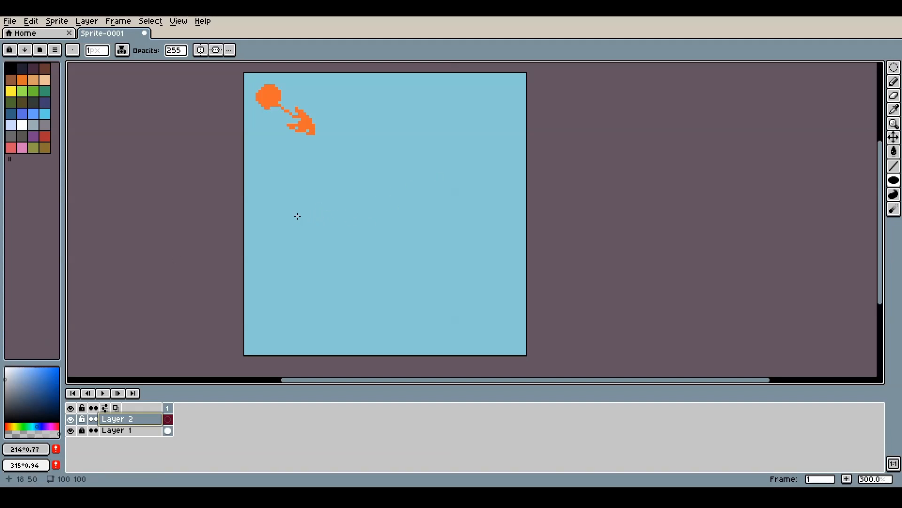
drag(298, 216, 498, 246)
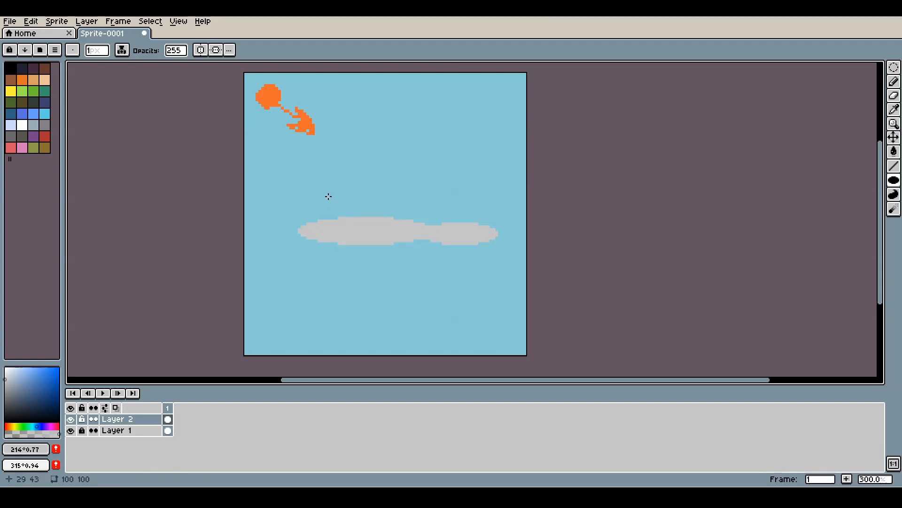
Step: Stack light grey filled ellipses on the left part of the cloud base to build a tall rounded mound
drag(328, 196, 402, 222)
drag(357, 169, 400, 199)
mouse_move(312, 204)
mouse_down()
mouse_move(346, 227)
mouse_move(327, 209)
mouse_up()
drag(324, 175, 308, 188)
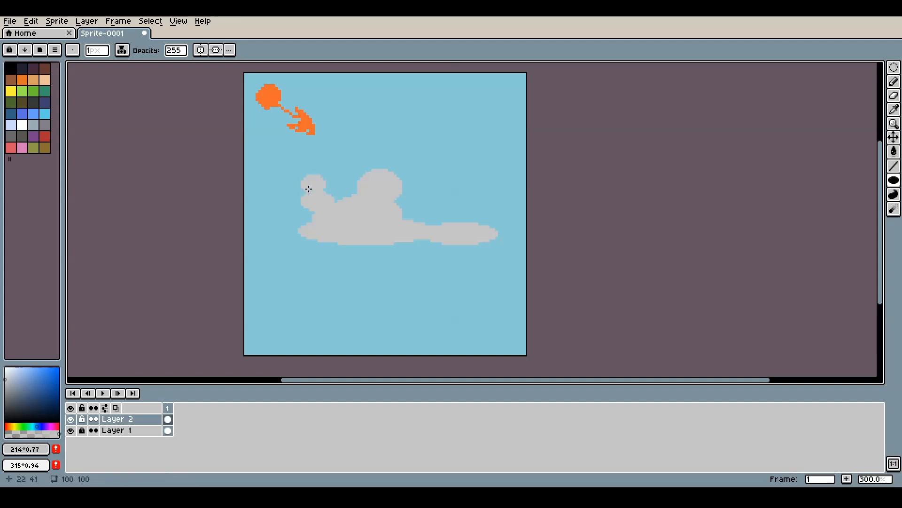
drag(361, 204, 367, 177)
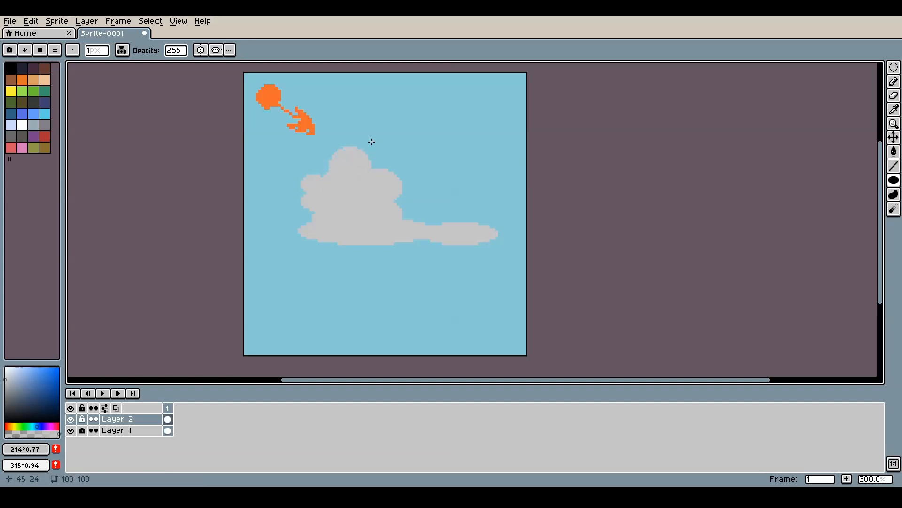
Step: Add smaller filled ellipses around the tall mound's peak and a rounder puff at the base's left end
drag(347, 129, 405, 181)
drag(323, 151, 344, 169)
drag(320, 139, 345, 154)
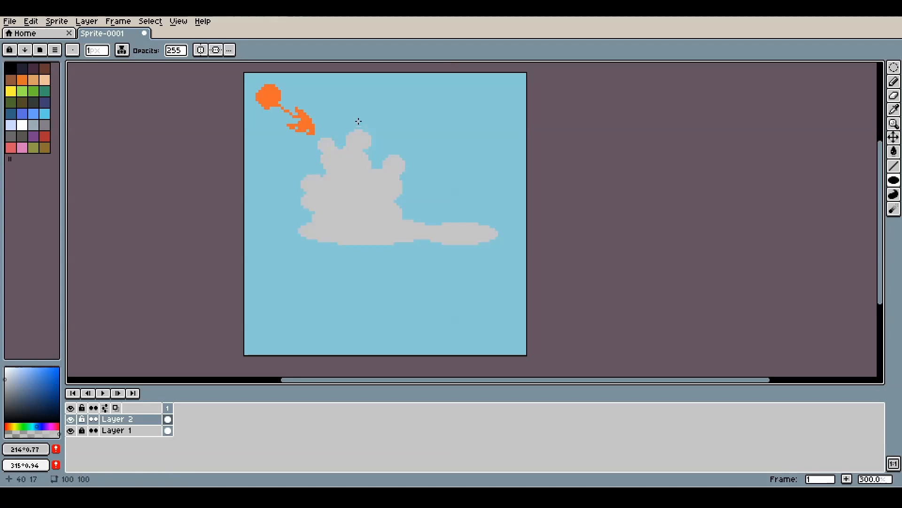
drag(350, 122, 362, 127)
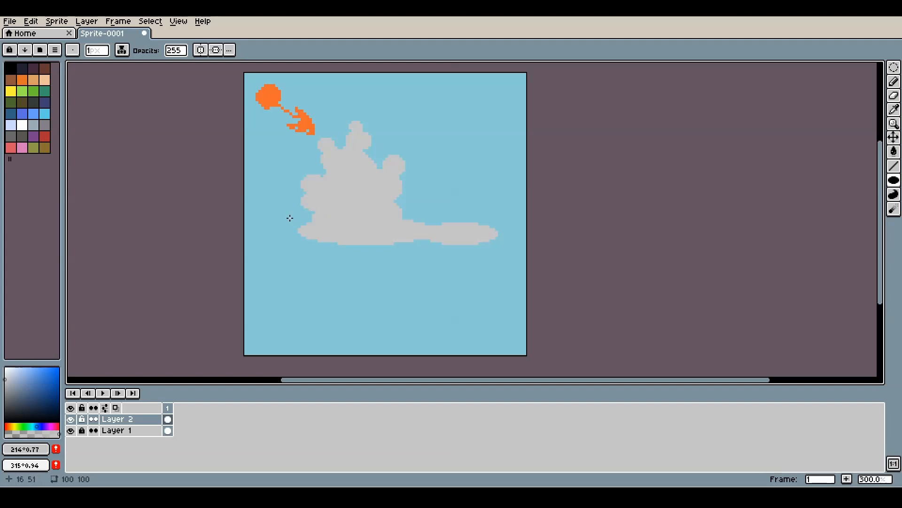
drag(290, 217, 320, 247)
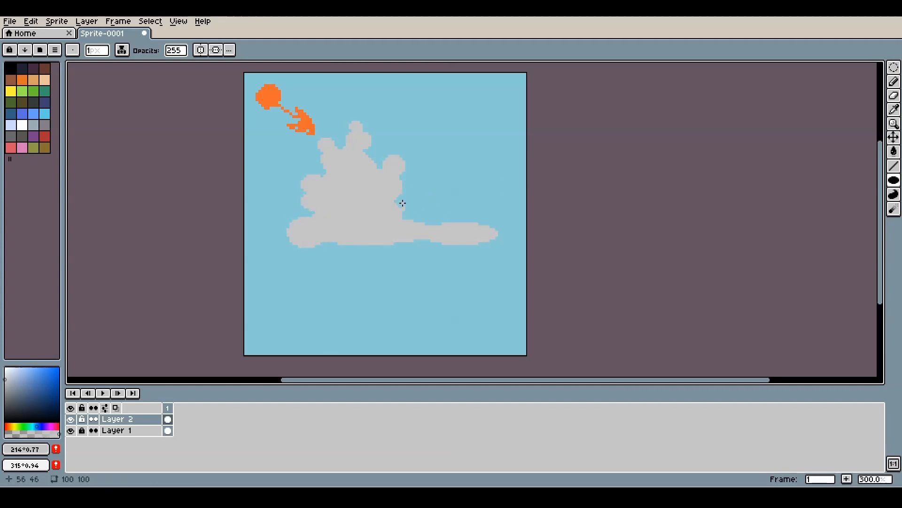
Step: Build a second, lower mound of filled ellipses on the cloud's right part, with a puff between the two mounds
drag(402, 203, 429, 223)
drag(444, 188, 504, 244)
mouse_move(445, 181)
mouse_down()
mouse_move(469, 200)
mouse_move(486, 178)
mouse_move(511, 208)
mouse_up()
drag(498, 208, 517, 230)
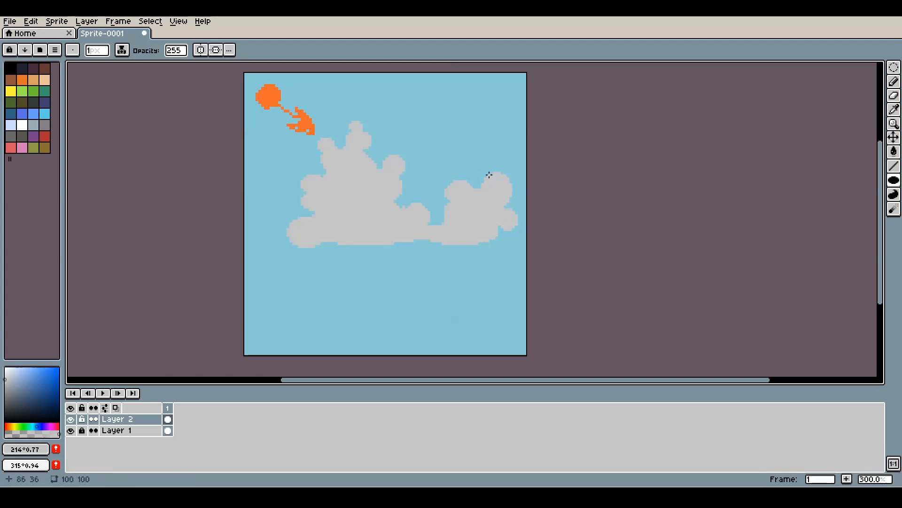
drag(489, 165, 450, 196)
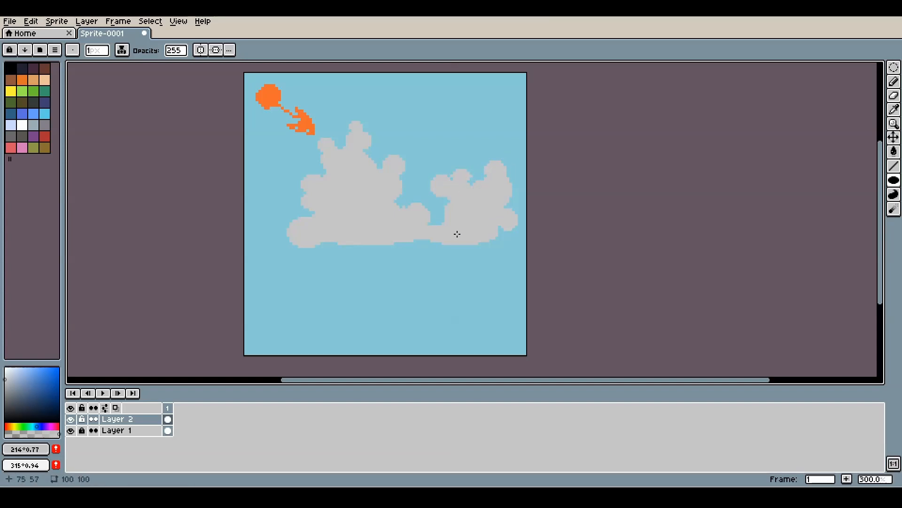
Step: Add round puffs along the cloud's flat underside and a small bump on the right mound's outer edge
drag(412, 232, 445, 252)
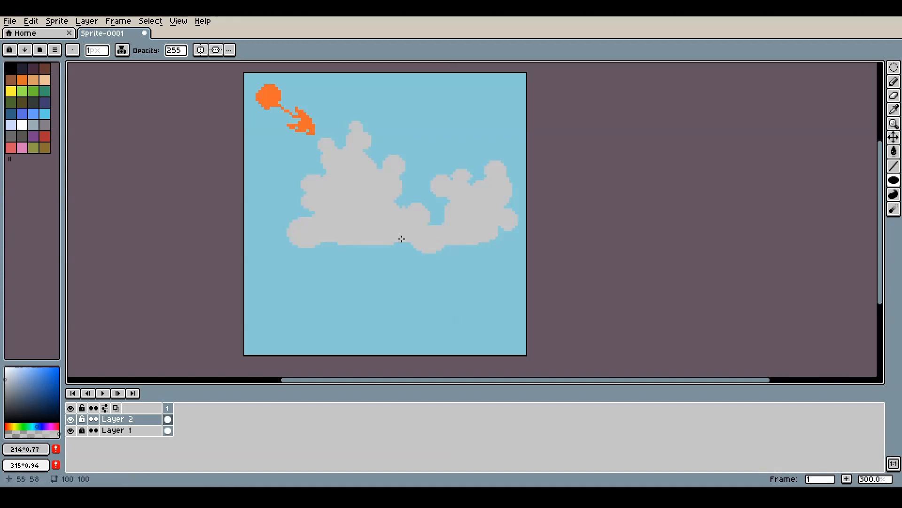
drag(357, 230, 396, 252)
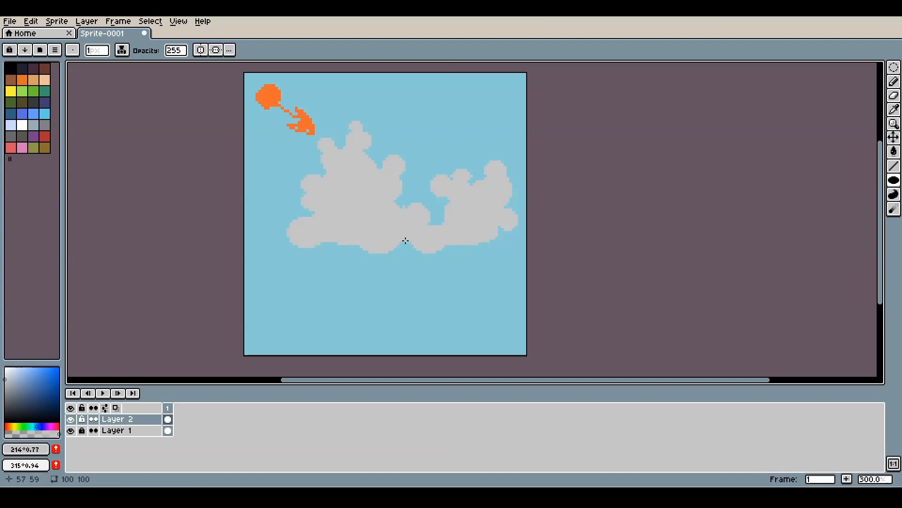
drag(484, 230, 507, 253)
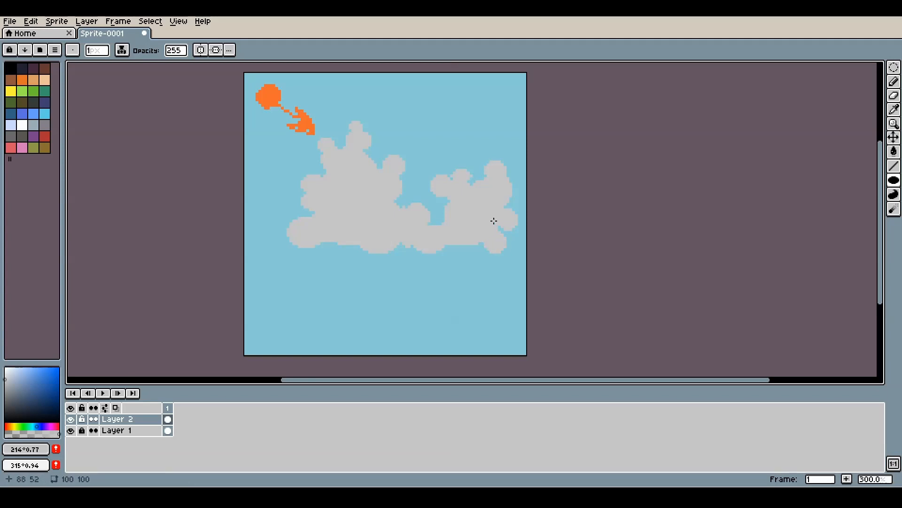
drag(508, 177, 517, 184)
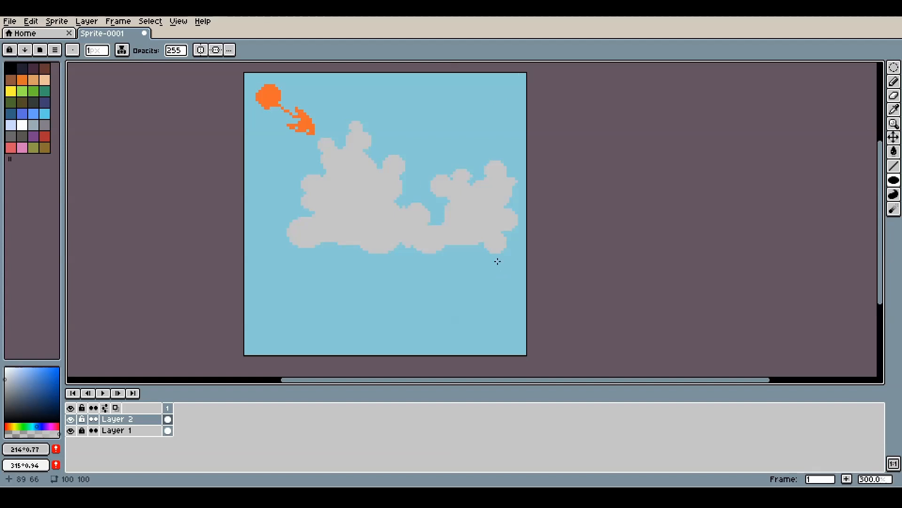
Step: Add another puff under the right mound and a tiny one at its upper right tip
scroll(450, 272, up, 1)
drag(450, 272, 442, 338)
scroll(441, 339, down, 1)
scroll(427, 231, up, 1)
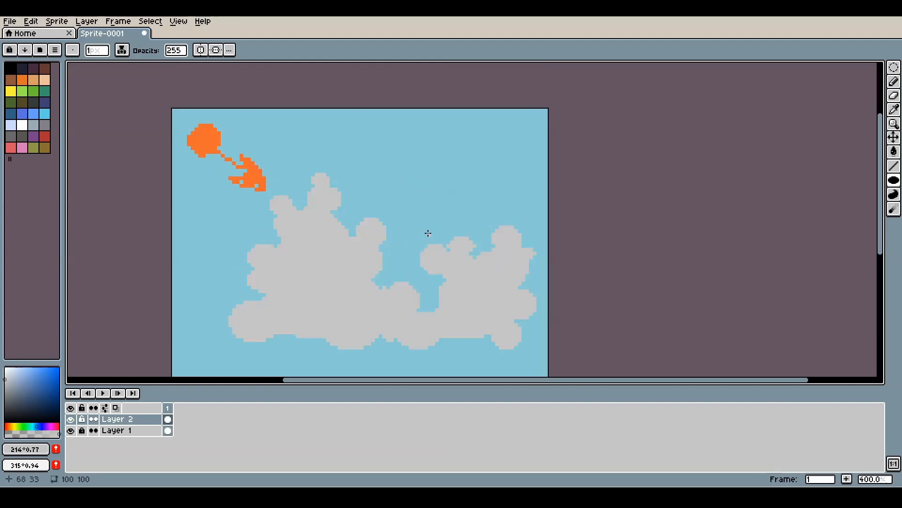
drag(426, 234, 417, 185)
mouse_move(442, 282)
mouse_down()
mouse_move(465, 284)
mouse_move(475, 296)
mouse_up()
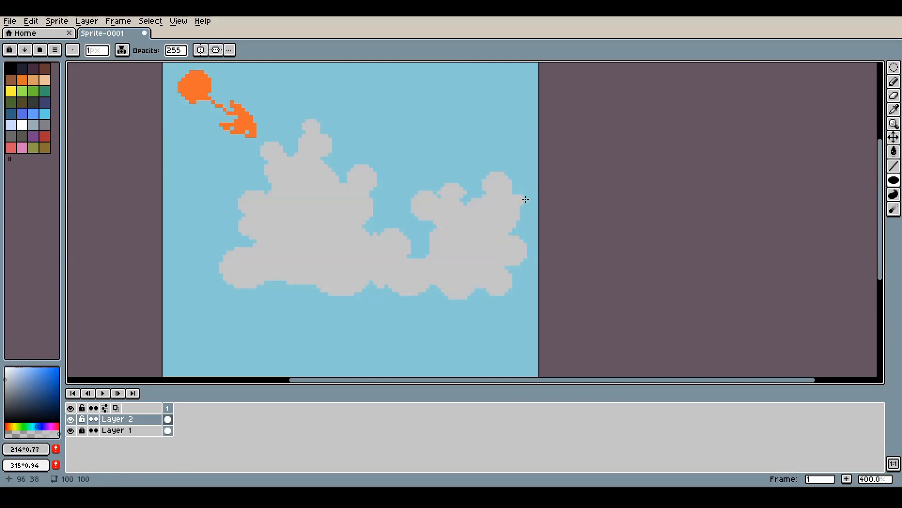
mouse_move(526, 199)
mouse_down()
mouse_move(518, 187)
mouse_move(527, 201)
mouse_up()
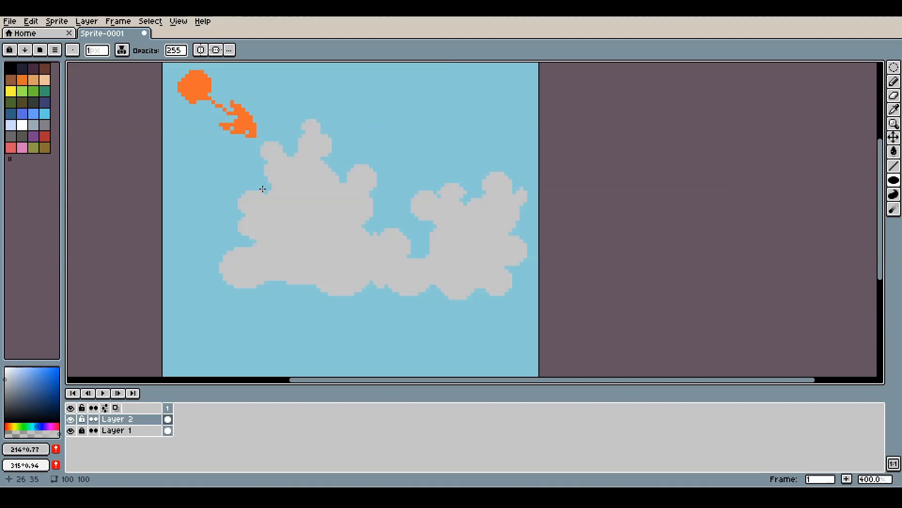
Step: Add filled-ellipse puffs to the cloud's left side and the left part of its underside
mouse_move(244, 185)
mouse_down()
mouse_move(262, 200)
mouse_move(254, 192)
mouse_up()
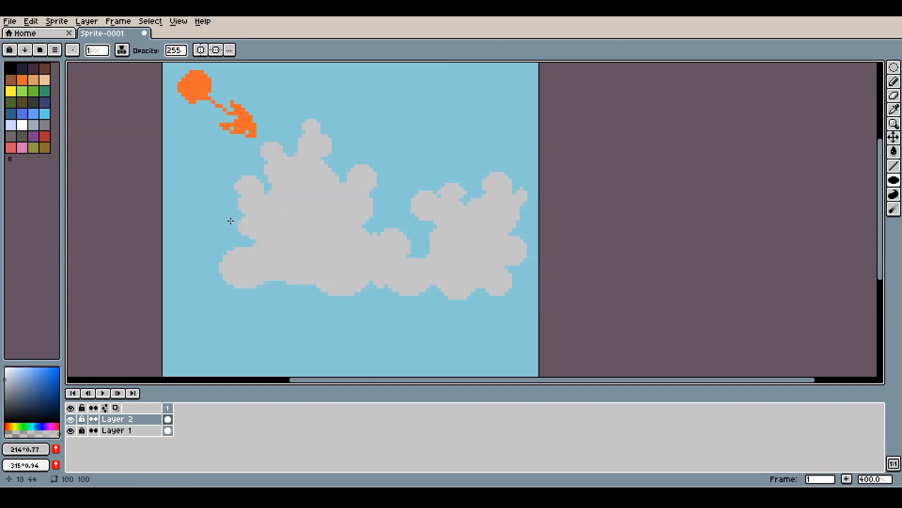
drag(231, 221, 248, 239)
drag(226, 277, 261, 301)
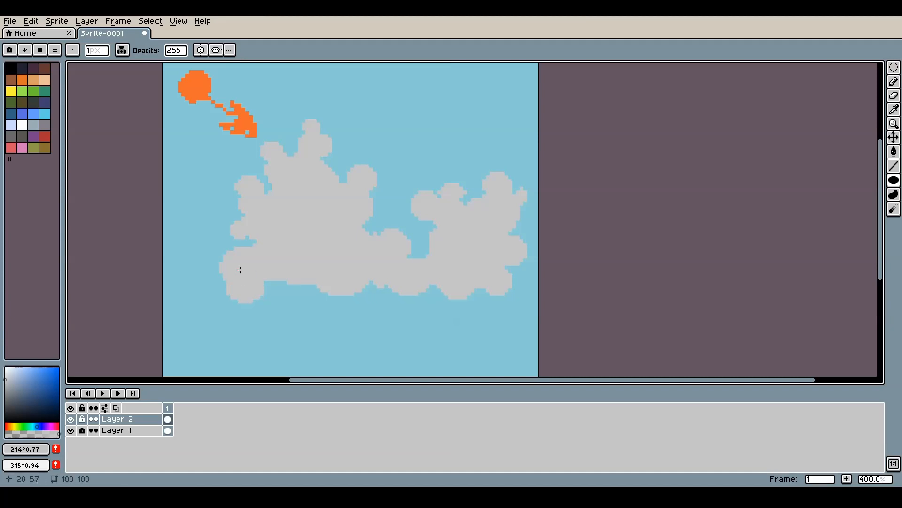
drag(212, 248, 236, 274)
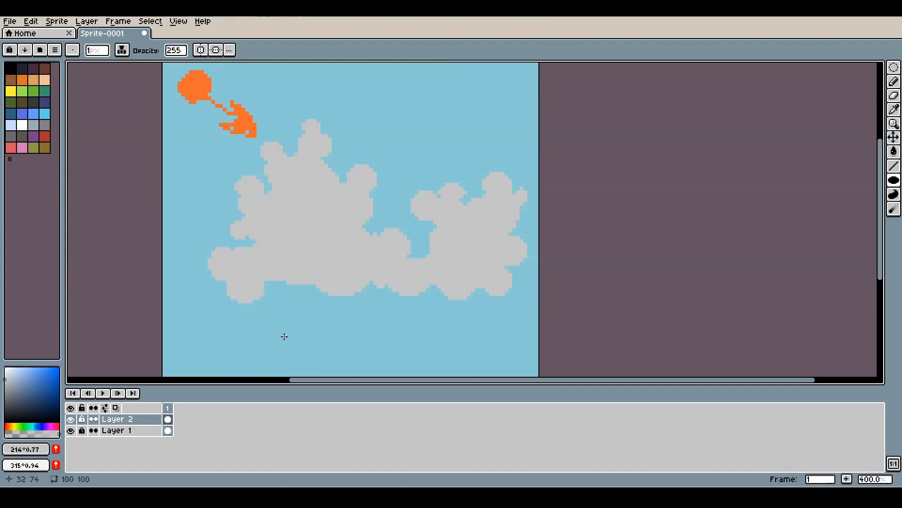
drag(291, 285, 314, 297)
Step: Fill the whole cloud with a darker grey of 70% brightness using the Paint Bucket
click(895, 151)
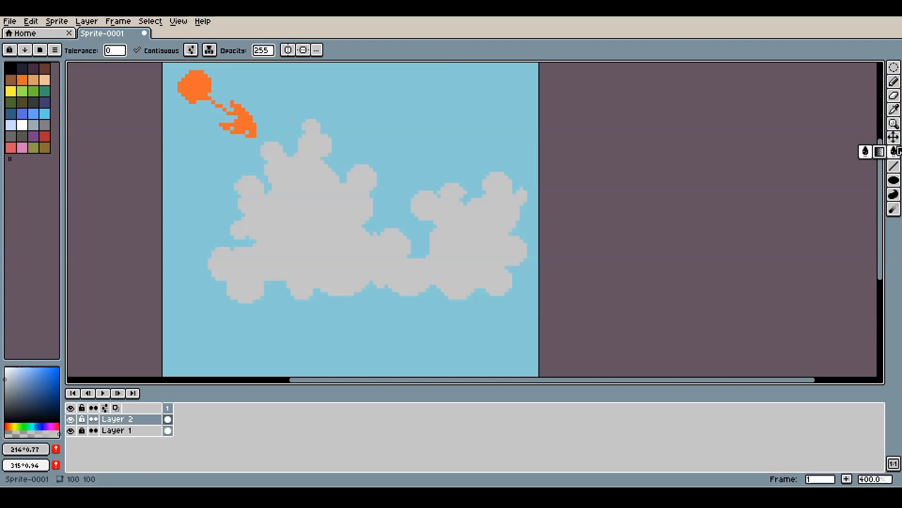
click(6, 383)
click(10, 378)
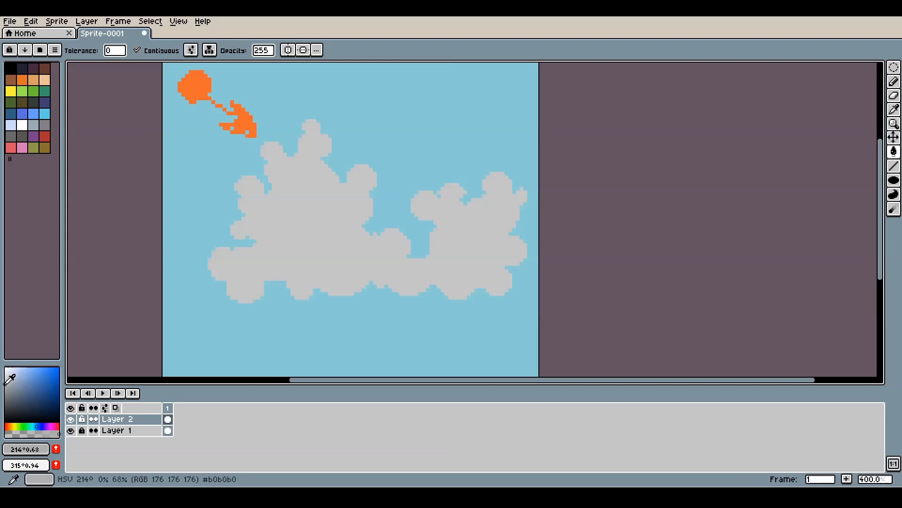
click(299, 220)
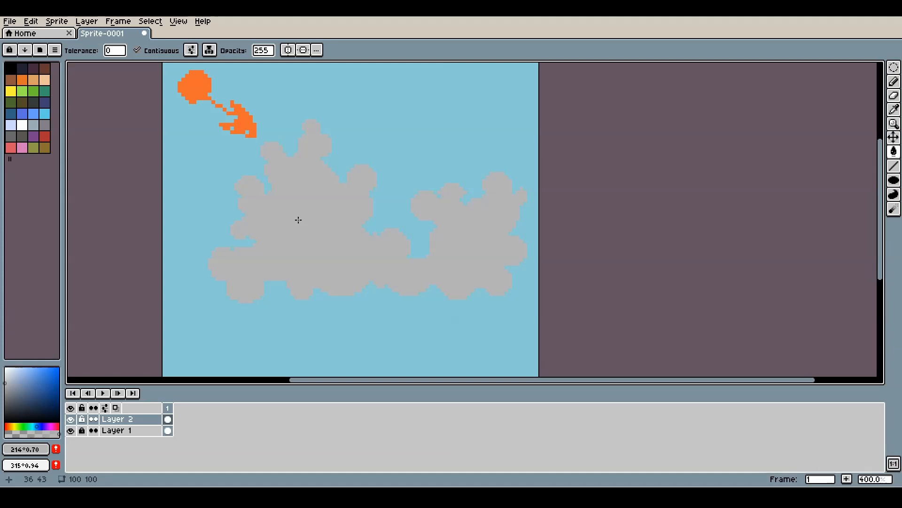
Step: Select the whole grey cloud with the Magic Wand
click(893, 67)
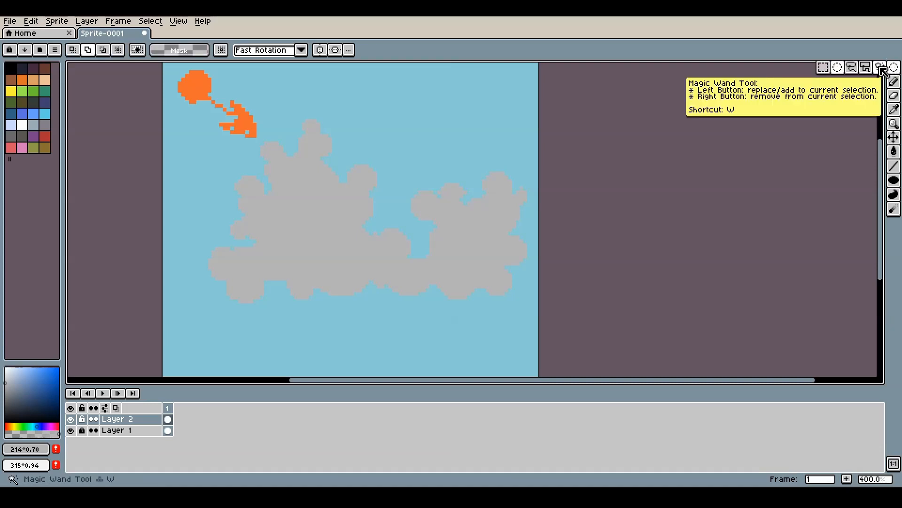
click(880, 68)
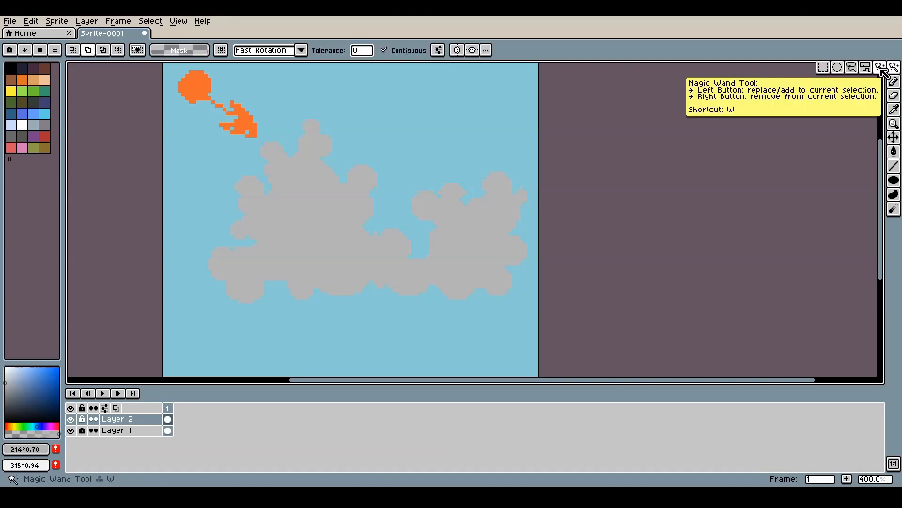
click(310, 218)
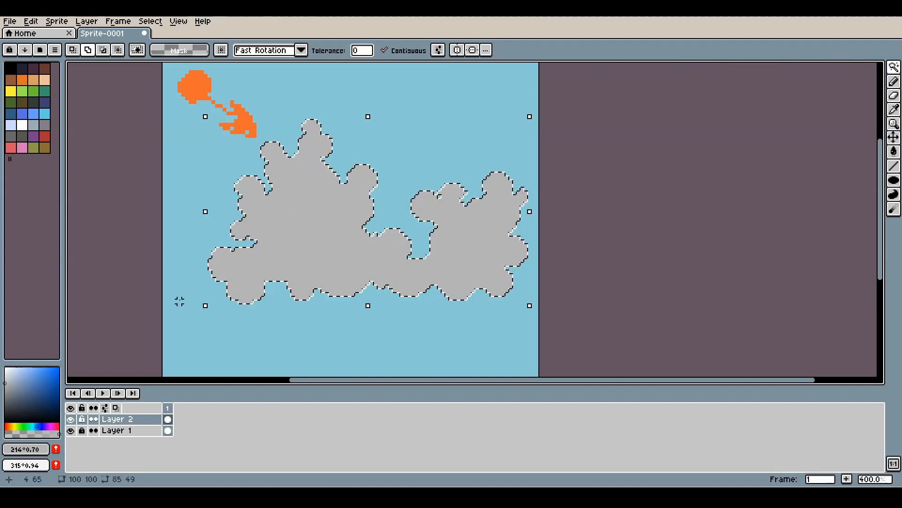
Step: Try drawing a large blue filled ellipse across the selected cloud, and undo it
click(46, 375)
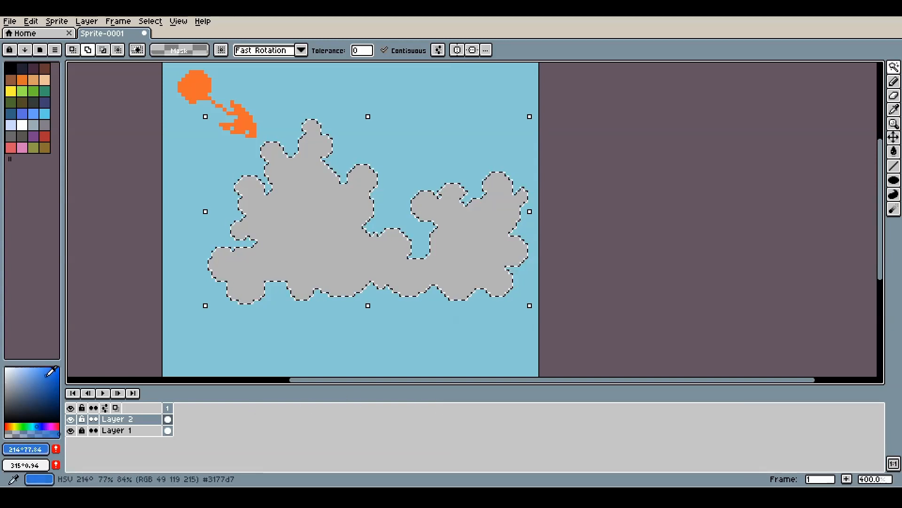
click(894, 180)
drag(485, 139, 277, 343)
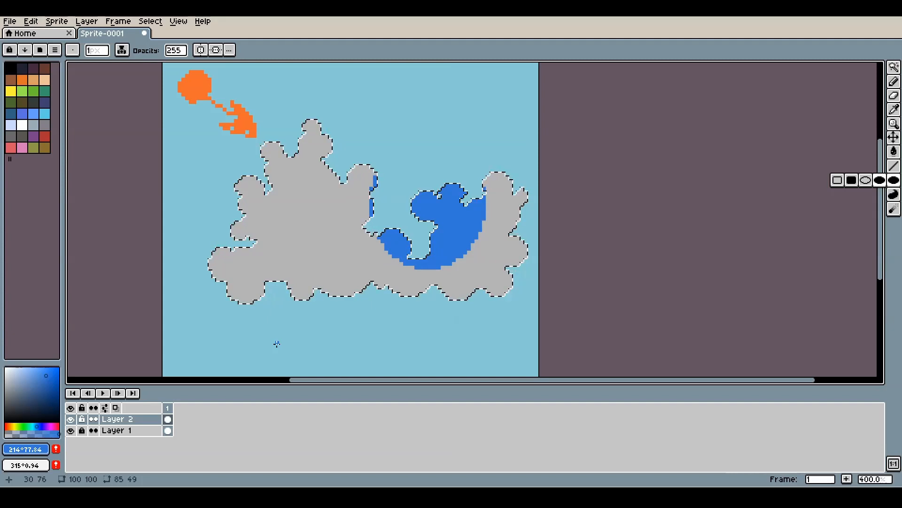
key(ctrl+z)
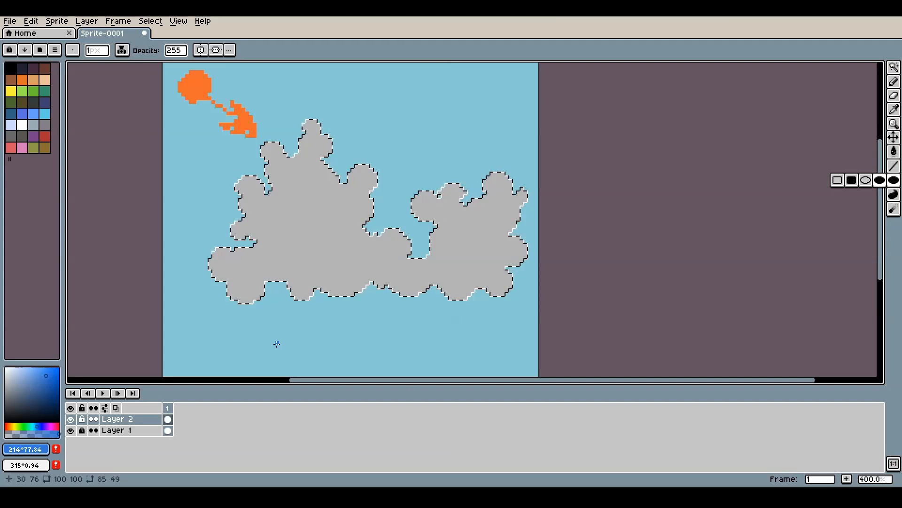
Step: Set the foreground colour to a pale orange with hue 31°, saturation 38% and brightness 98%
click(7, 376)
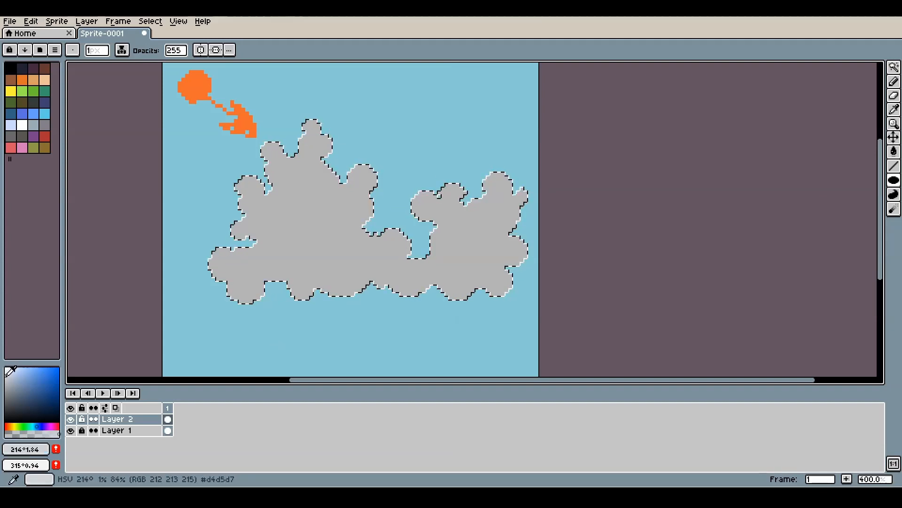
click(11, 425)
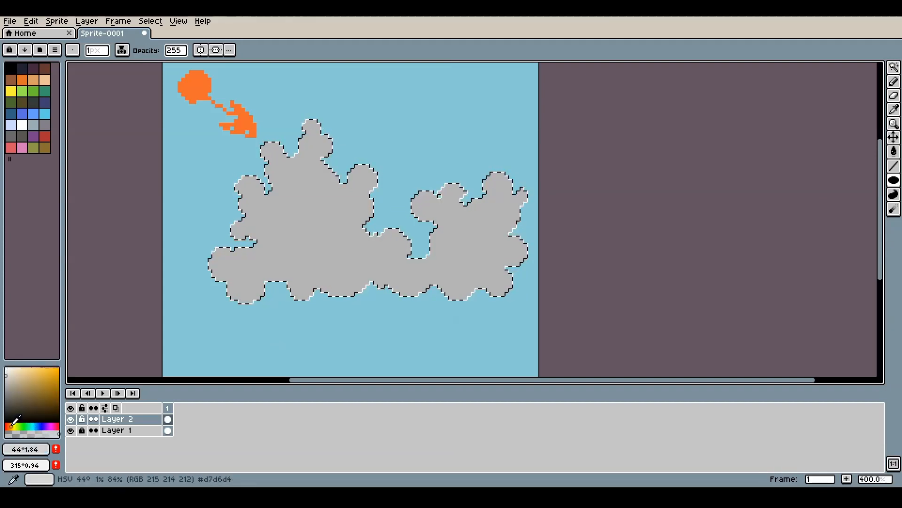
click(27, 372)
click(9, 426)
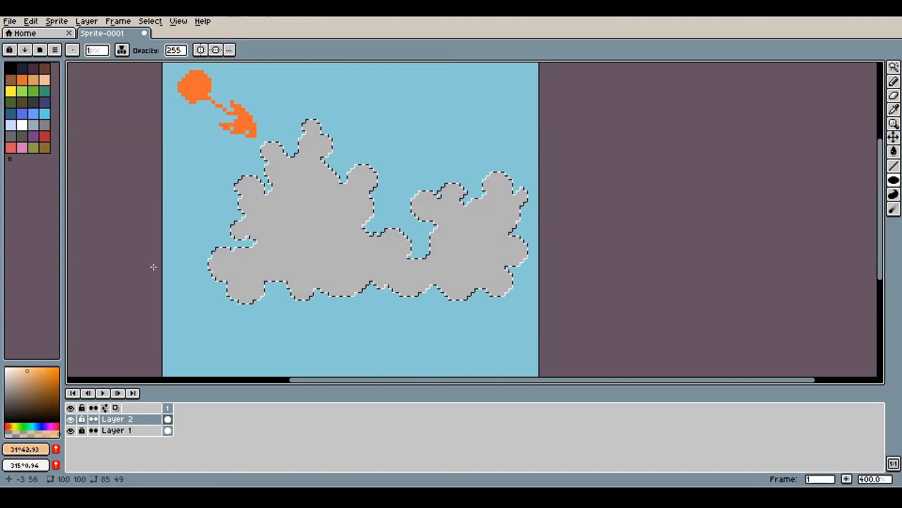
click(28, 370)
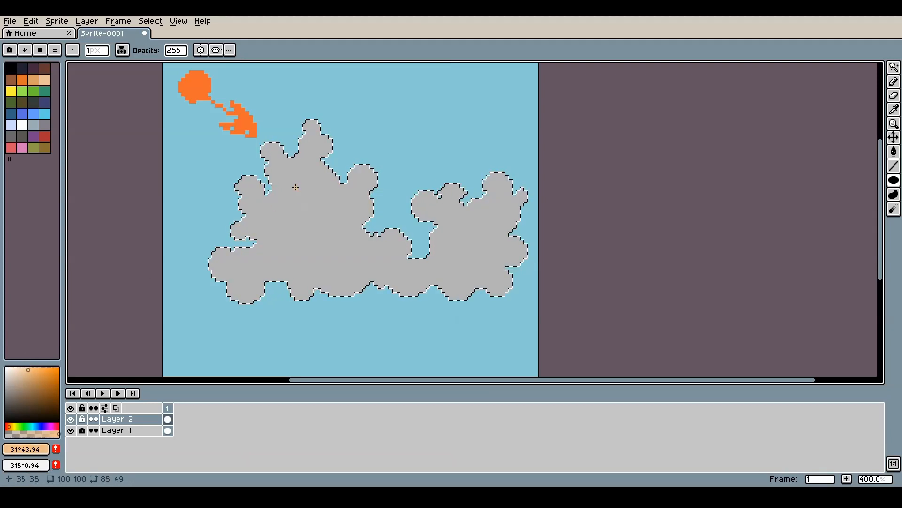
click(26, 368)
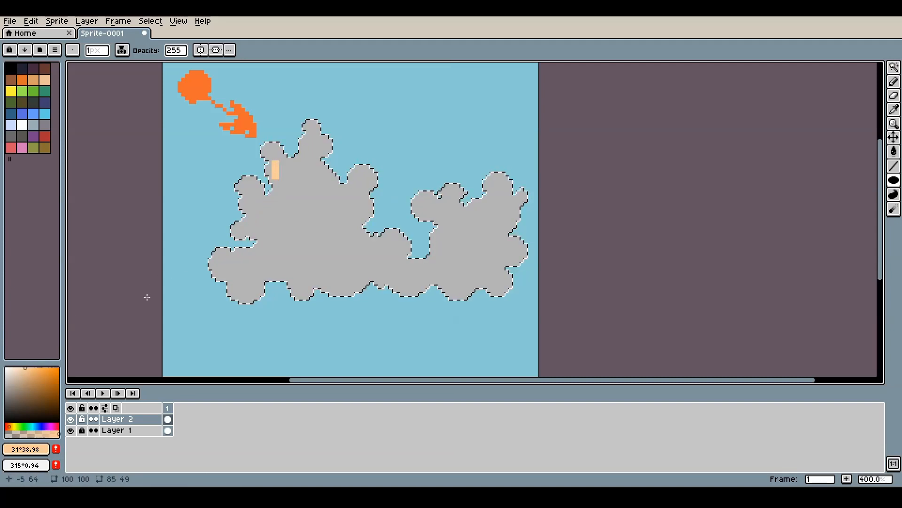
Step: Try a filled ellipse on the cloud's upper-left puff in pale orange with hue 31°, saturation 31% and brightness 100%, and undo it
click(26, 369)
click(22, 367)
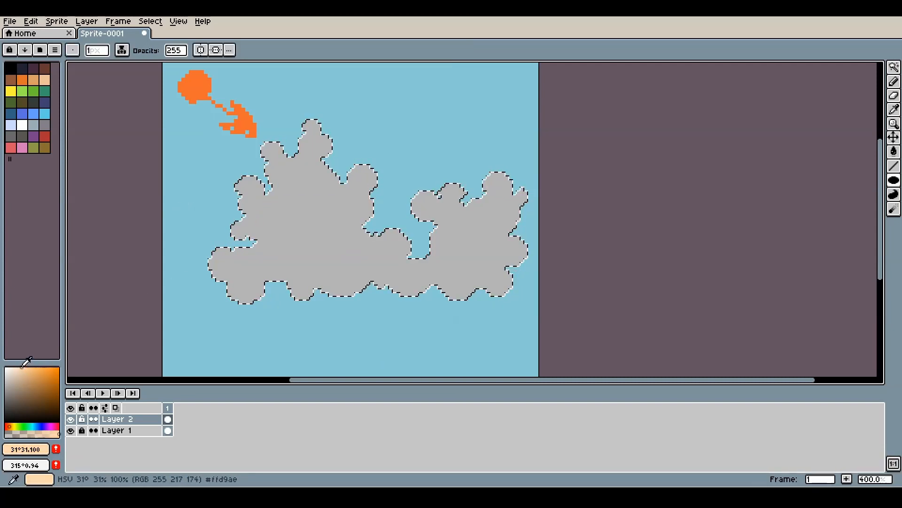
drag(245, 179, 243, 203)
key(ctrl+z)
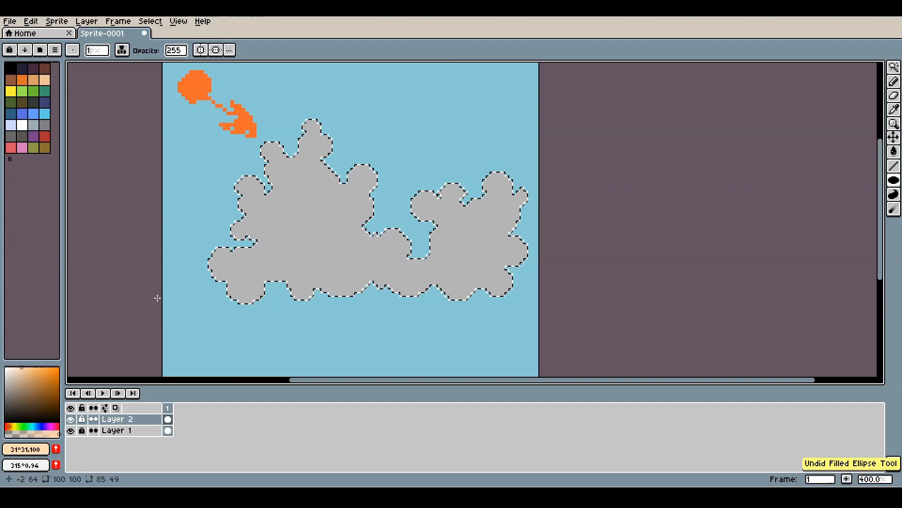
Step: Set the foreground colour to hue 31°, saturation 26%, brightness 98%, try a crescent highlight mid-cloud with the Contour Tool, and undo the crescent
click(895, 197)
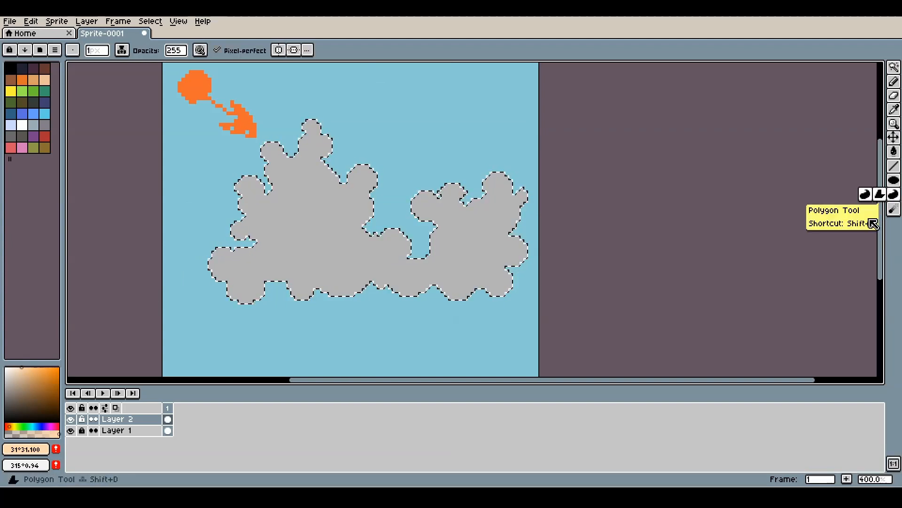
click(19, 368)
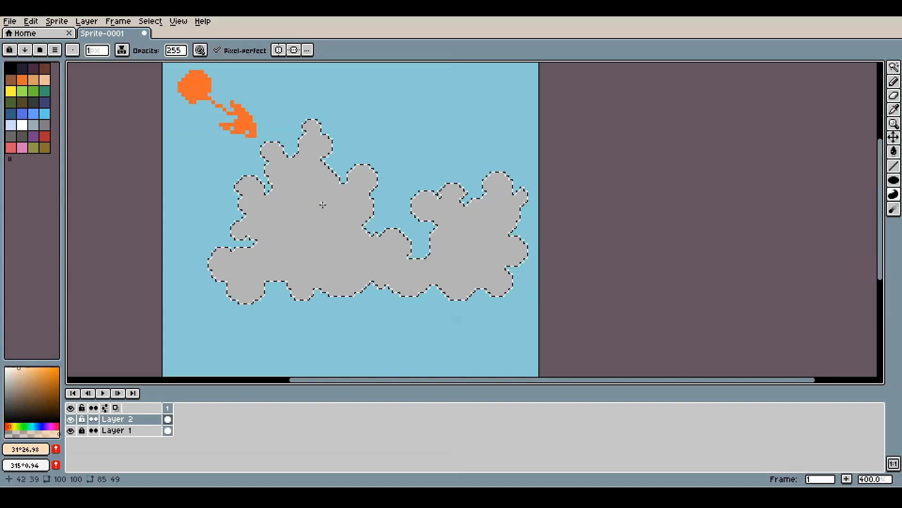
mouse_move(288, 203)
mouse_down()
mouse_move(279, 230)
mouse_move(290, 241)
mouse_move(289, 211)
mouse_move(325, 208)
mouse_up()
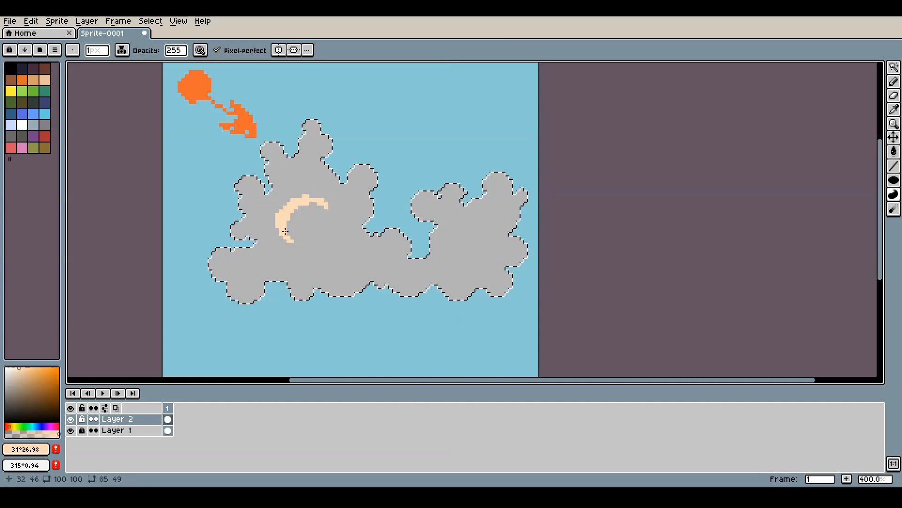
key(ctrl+z)
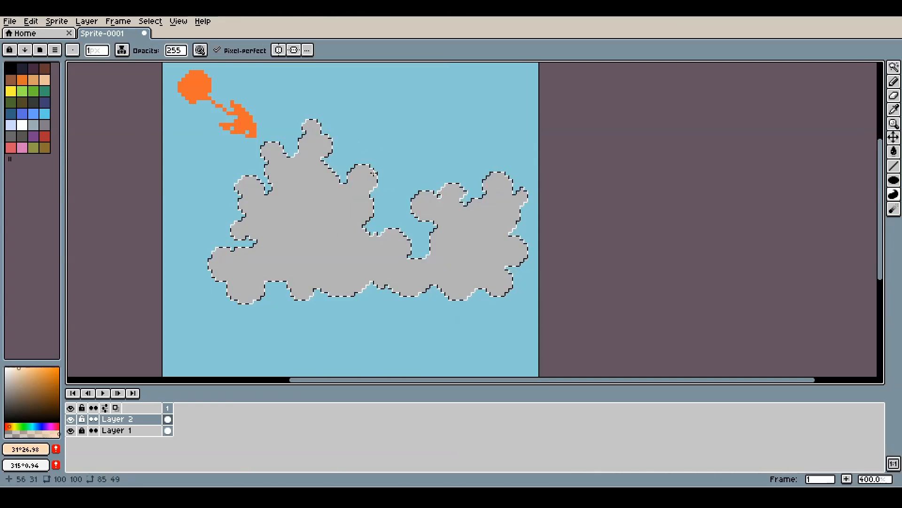
Step: Paint pale orange contour highlights on the sun-facing edges of the outer puffs along the top and left of the cloud's larger left mass
mouse_move(368, 169)
mouse_down()
mouse_move(357, 194)
mouse_move(349, 168)
mouse_move(374, 170)
mouse_up()
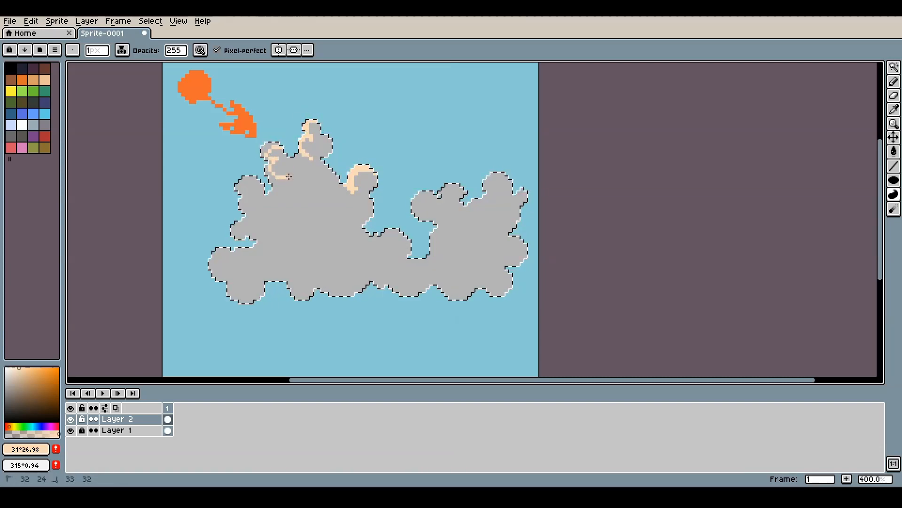
drag(262, 141, 263, 142)
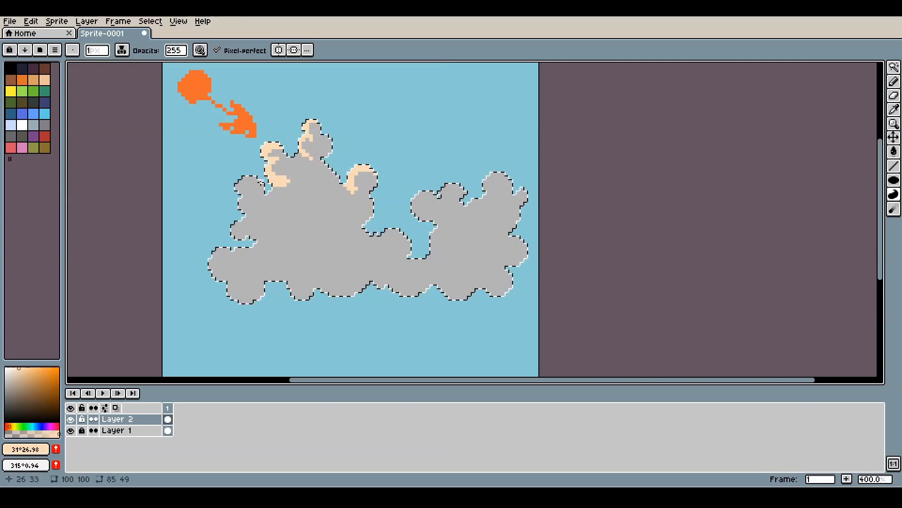
mouse_move(262, 182)
mouse_down()
mouse_move(232, 186)
mouse_move(251, 189)
mouse_move(247, 207)
mouse_up()
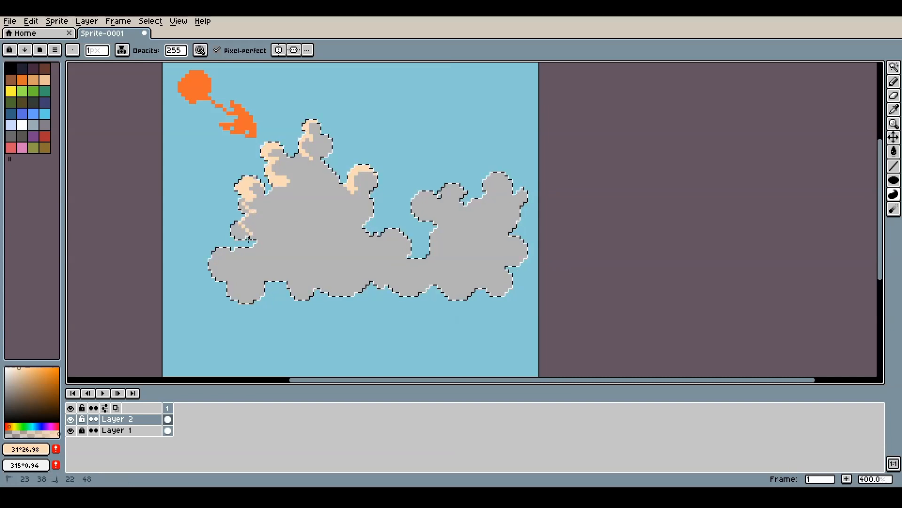
drag(249, 239, 249, 237)
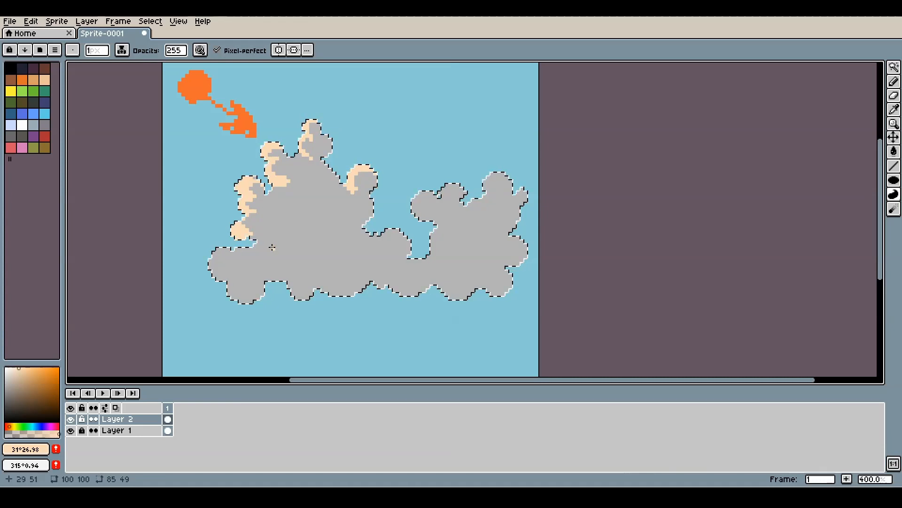
mouse_move(272, 248)
mouse_down()
mouse_move(242, 245)
mouse_move(239, 267)
mouse_move(258, 244)
mouse_move(276, 247)
mouse_move(263, 230)
mouse_move(221, 256)
mouse_move(223, 277)
mouse_move(205, 257)
mouse_move(253, 252)
mouse_move(253, 279)
mouse_move(238, 281)
mouse_move(245, 303)
mouse_move(225, 293)
mouse_up()
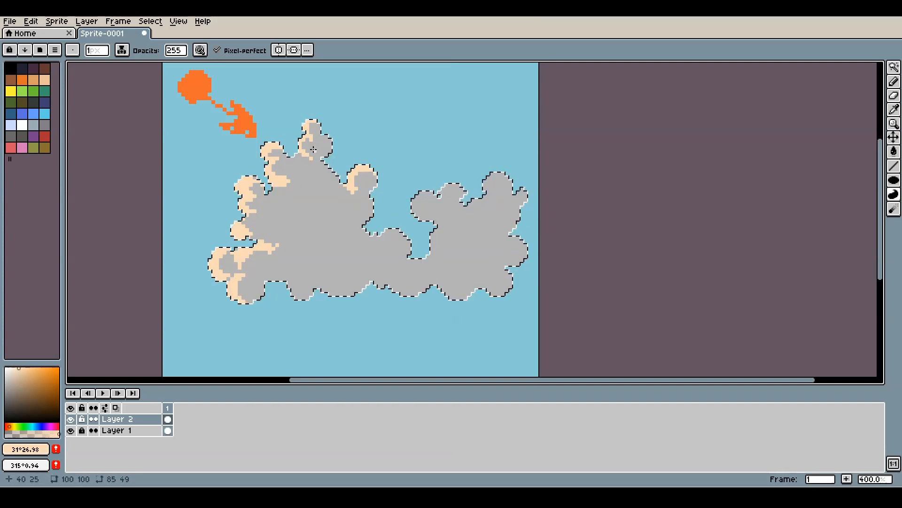
Step: Add pale orange highlights to the sun-facing edges of the right mass's outer puffs and the low puff between the two masses
mouse_move(436, 196)
mouse_down()
mouse_move(416, 220)
mouse_move(407, 204)
mouse_move(464, 189)
mouse_move(451, 189)
mouse_move(446, 206)
mouse_move(454, 183)
mouse_up()
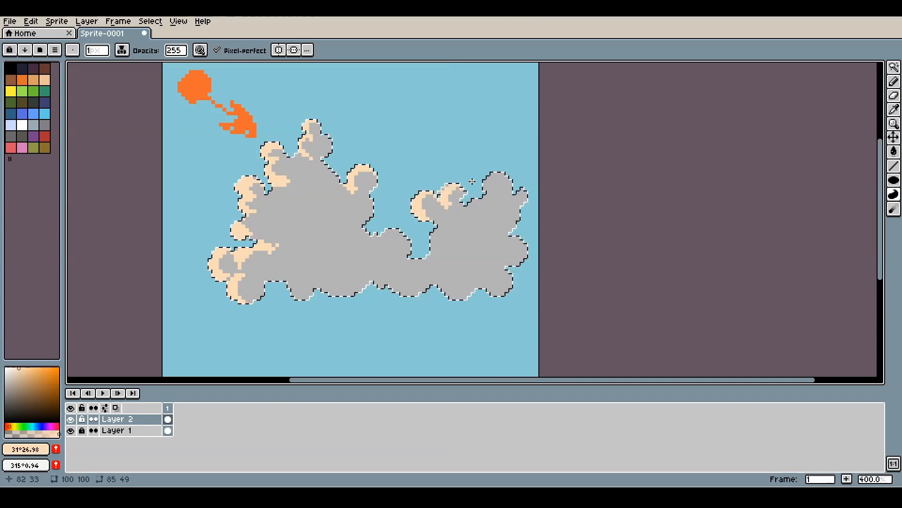
mouse_move(514, 184)
mouse_down()
mouse_move(495, 192)
mouse_move(476, 181)
mouse_move(515, 173)
mouse_move(531, 193)
mouse_move(490, 191)
mouse_move(477, 213)
mouse_move(462, 211)
mouse_move(497, 185)
mouse_move(536, 199)
mouse_move(468, 213)
mouse_move(452, 232)
mouse_move(438, 228)
mouse_move(427, 246)
mouse_move(436, 257)
mouse_move(433, 244)
mouse_move(449, 237)
mouse_move(453, 216)
mouse_move(444, 232)
mouse_up()
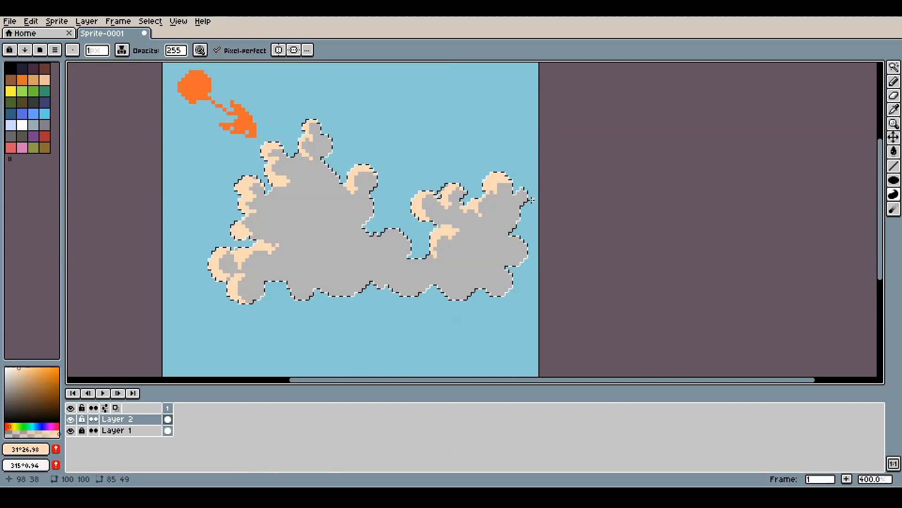
mouse_move(525, 197)
mouse_down()
mouse_move(516, 199)
mouse_move(520, 192)
mouse_up()
mouse_move(514, 238)
mouse_down()
mouse_move(500, 245)
mouse_move(514, 241)
mouse_move(504, 269)
mouse_move(488, 275)
mouse_move(504, 272)
mouse_up()
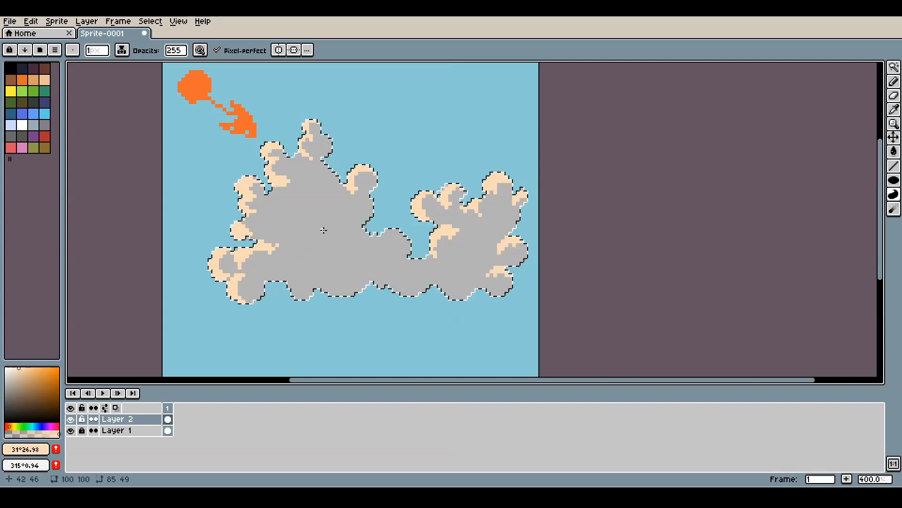
mouse_move(393, 231)
mouse_down()
mouse_move(402, 236)
mouse_move(366, 241)
mouse_up()
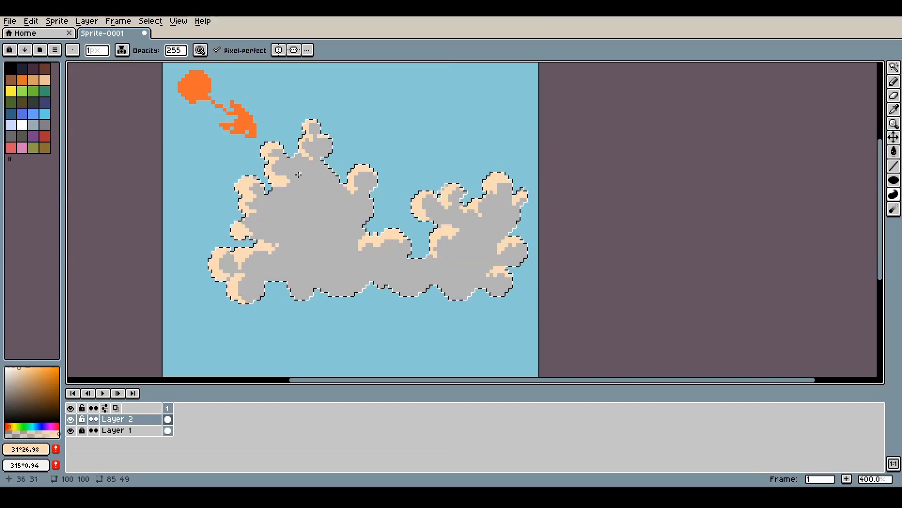
Step: Paint curved pale orange highlights inside the left mass, from its centre down to the lower puffs, to suggest overlapping puffs
click(291, 211)
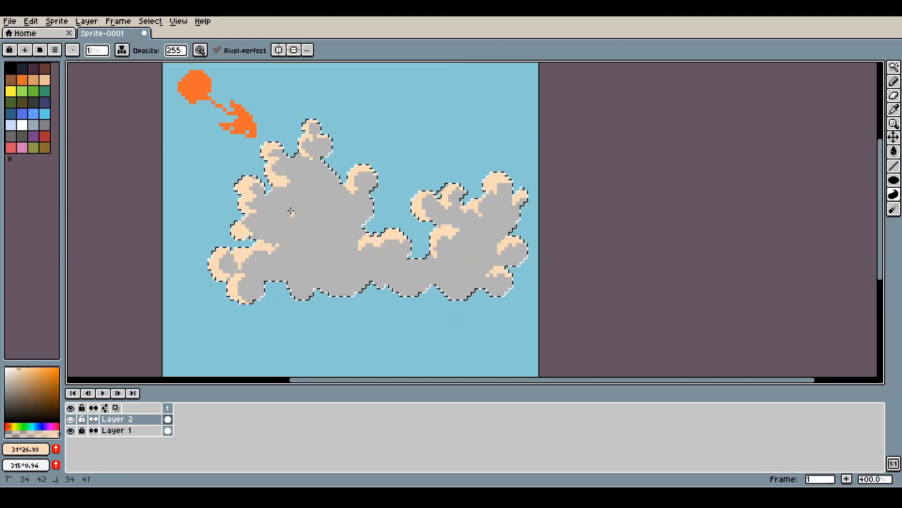
mouse_move(291, 211)
mouse_down()
mouse_move(309, 184)
mouse_move(323, 183)
mouse_move(334, 196)
mouse_move(307, 192)
mouse_move(299, 223)
mouse_move(282, 223)
mouse_move(277, 240)
mouse_move(310, 227)
mouse_up()
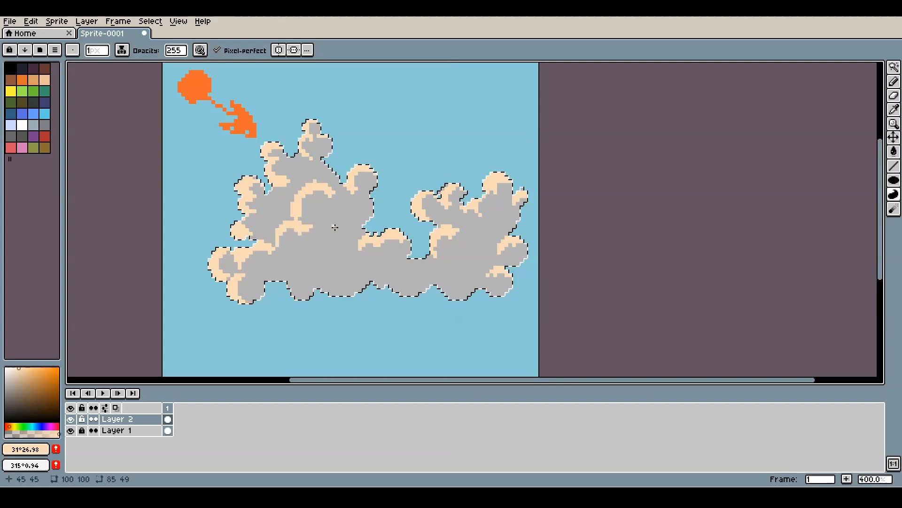
mouse_move(293, 263)
mouse_down()
mouse_move(349, 243)
mouse_move(293, 261)
mouse_up()
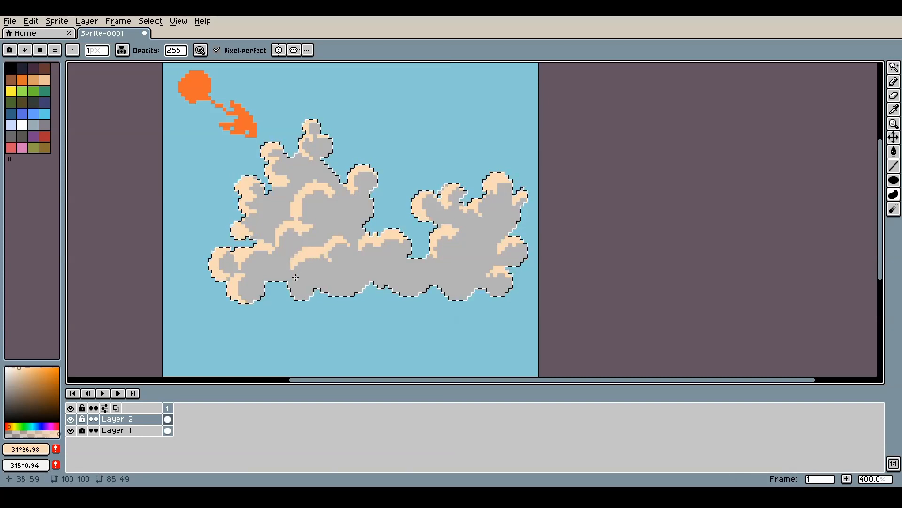
mouse_move(300, 282)
mouse_down()
mouse_move(293, 294)
mouse_move(292, 282)
mouse_up()
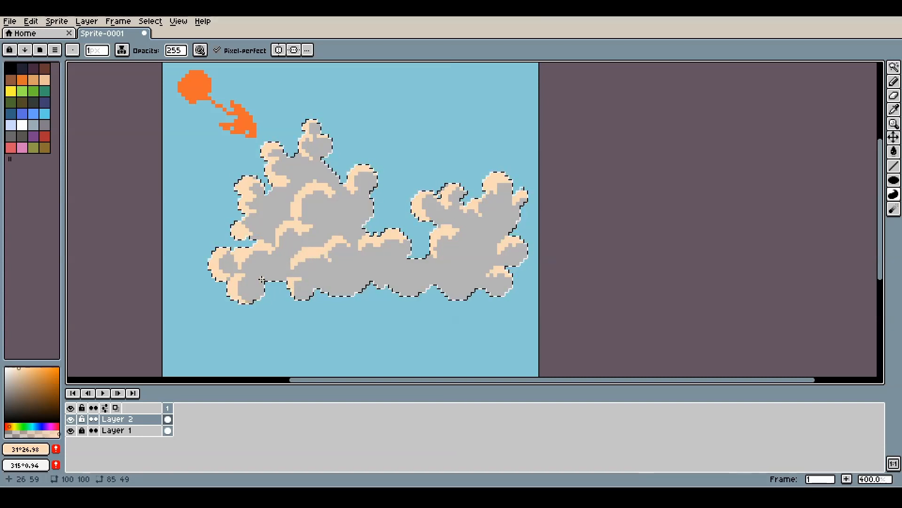
mouse_move(374, 258)
mouse_down()
mouse_move(345, 280)
mouse_move(385, 265)
mouse_up()
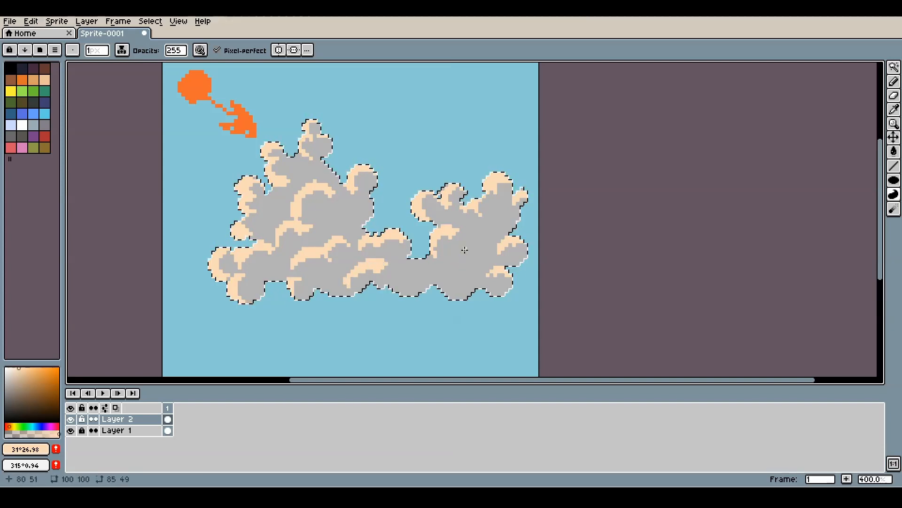
Step: Paint inner pale orange highlights across the right mass and its lower puffs, plus a small one near the left mass's right edge
mouse_move(485, 248)
mouse_down()
mouse_move(458, 248)
mouse_move(443, 275)
mouse_move(459, 253)
mouse_move(484, 255)
mouse_up()
drag(492, 221, 503, 220)
drag(492, 243, 484, 246)
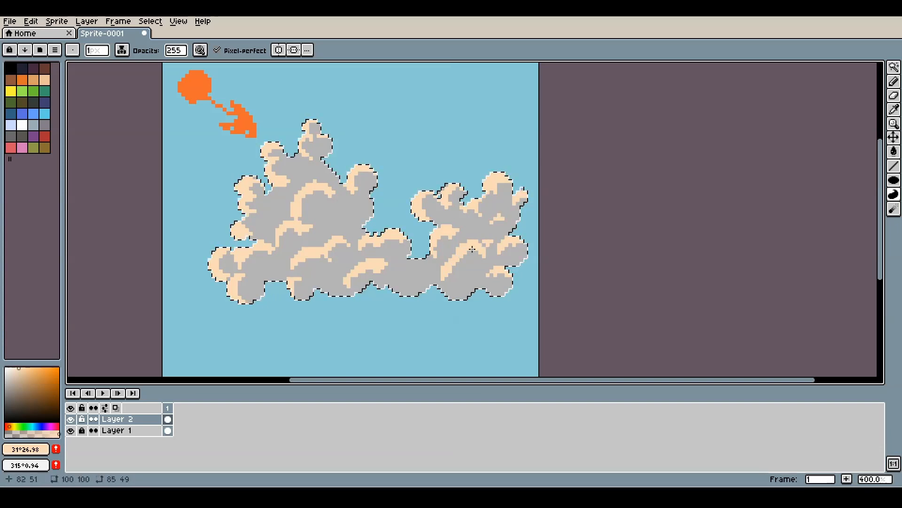
mouse_move(401, 281)
mouse_down()
mouse_move(384, 284)
mouse_move(473, 273)
mouse_up()
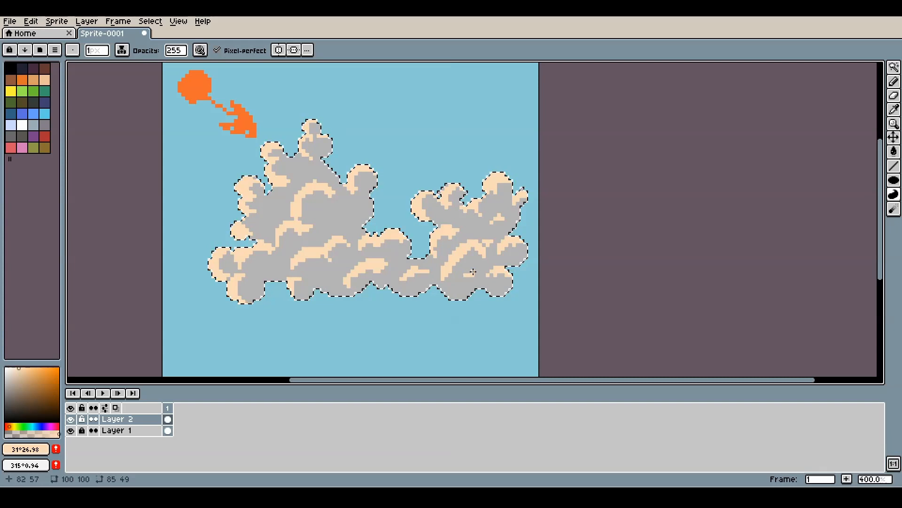
drag(357, 203, 346, 216)
Step: Sample the cloud's grey and turn it into a bluish shadow colour with hue 202°, saturation 15% and brightness 68%
alt+click(328, 208)
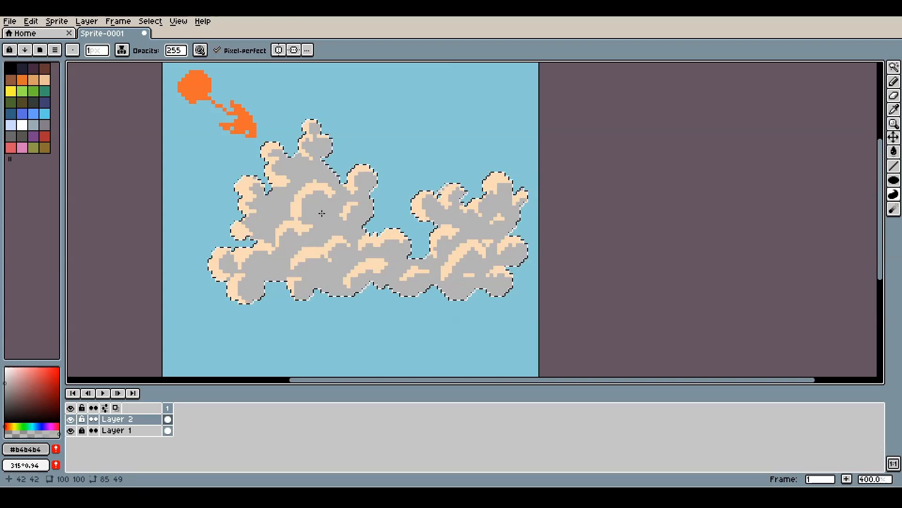
key(alt)
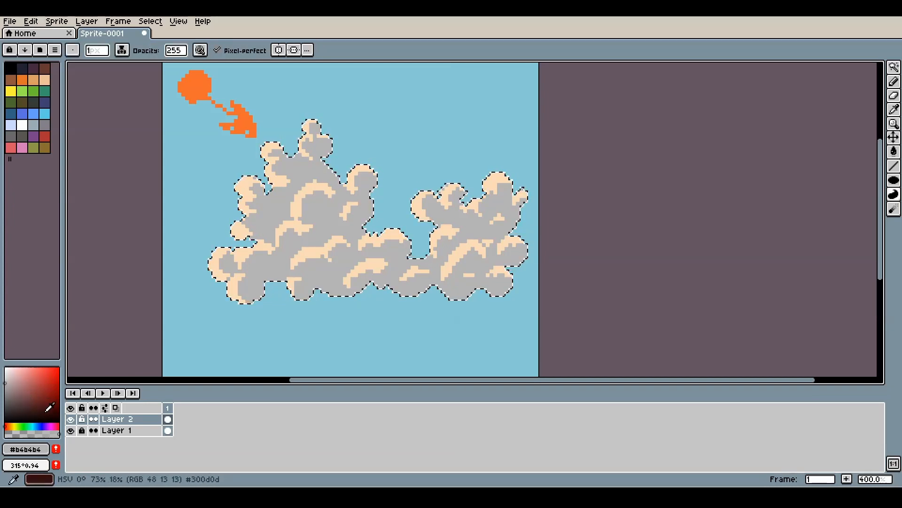
click(36, 425)
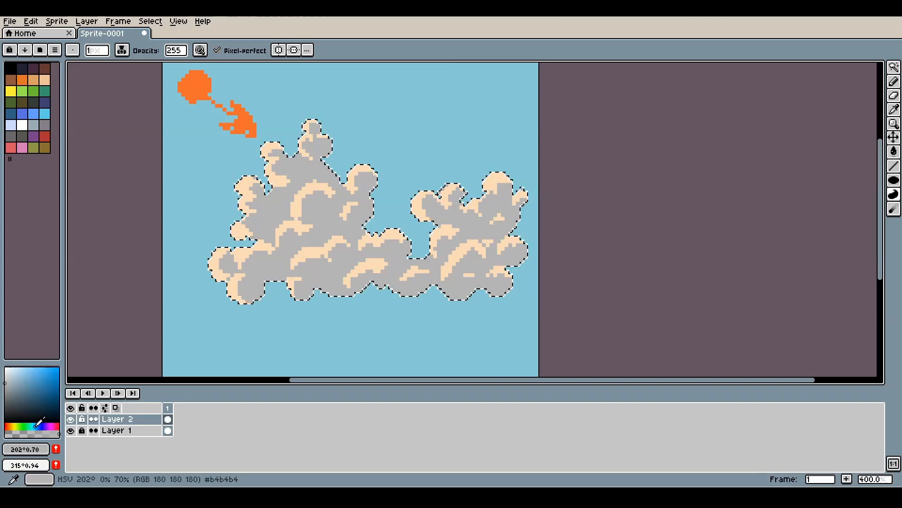
drag(5, 384, 12, 384)
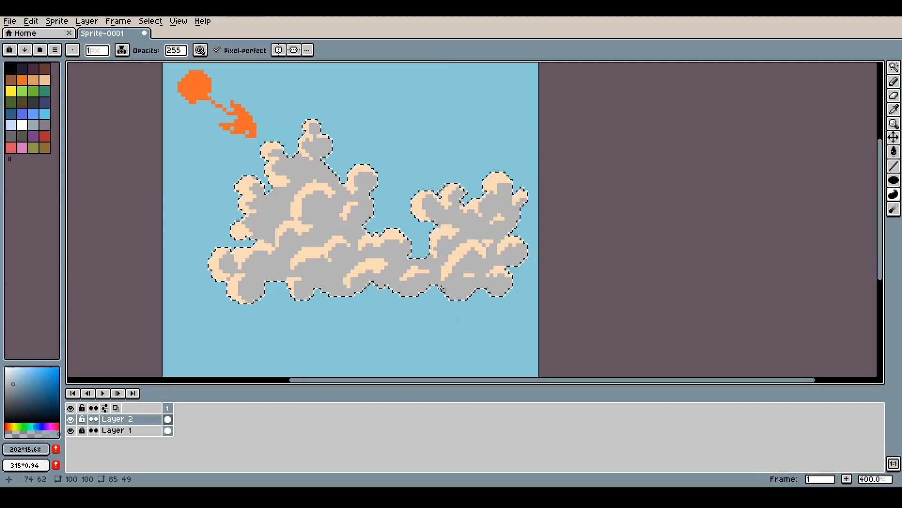
Step: Paint blue-grey shadows on the sides of the left mass's upper and central puffs facing away from the sun, redoing the central stroke
mouse_move(373, 176)
mouse_down()
mouse_move(362, 189)
mouse_move(369, 207)
mouse_move(354, 220)
mouse_move(392, 189)
mouse_up()
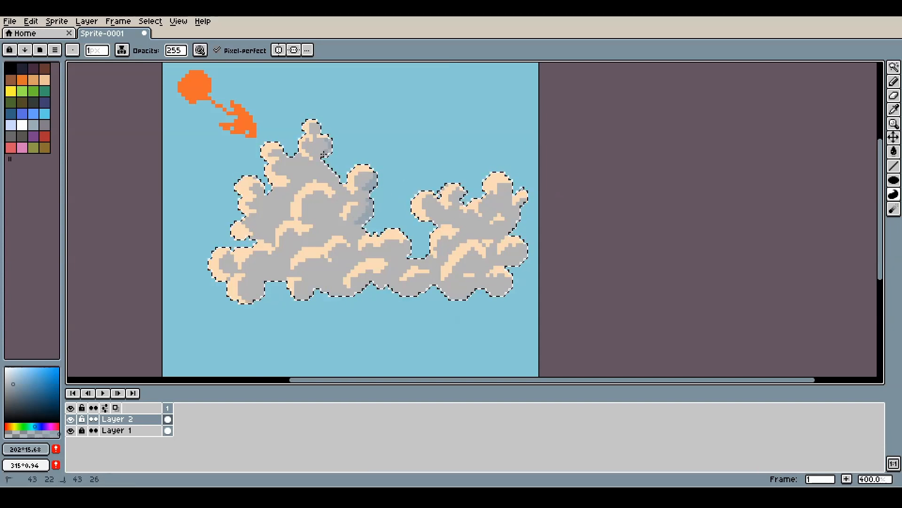
drag(307, 163, 297, 177)
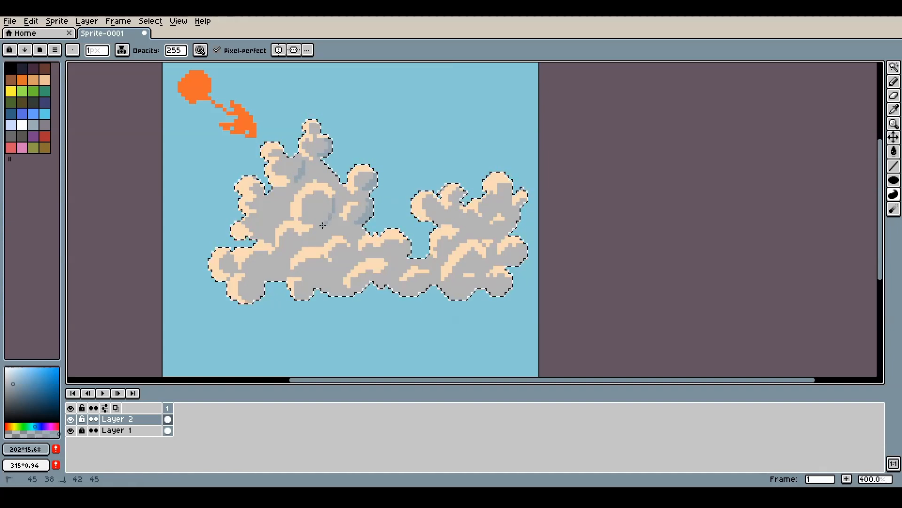
key(ctrl+z)
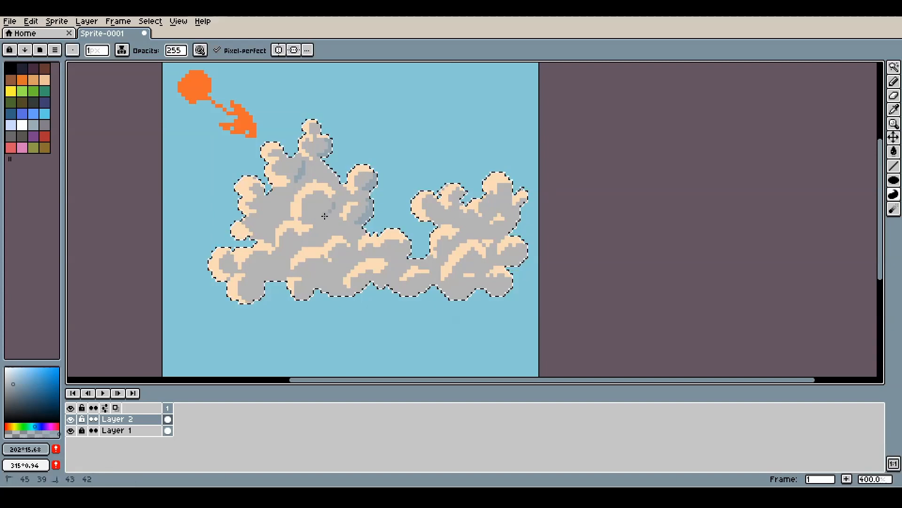
mouse_move(274, 195)
mouse_down()
mouse_move(273, 211)
mouse_move(272, 192)
mouse_up()
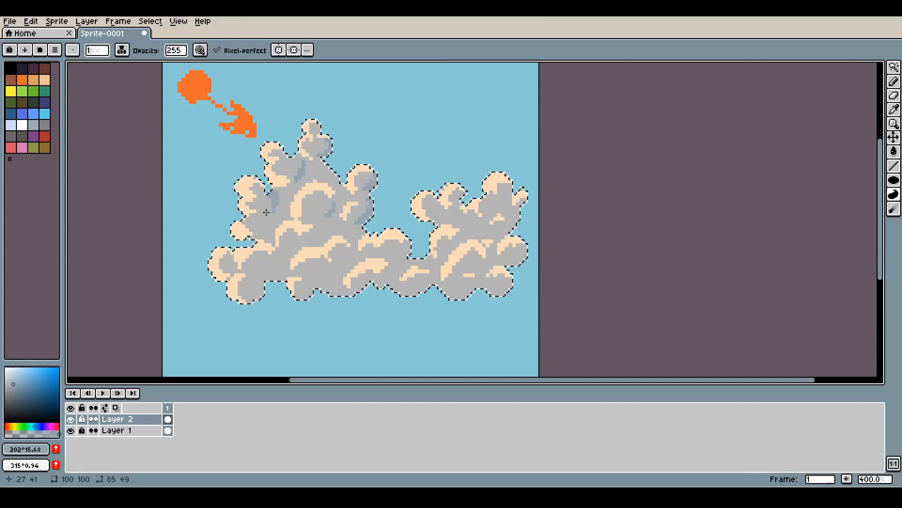
Step: Paint blue-grey shadows along the undersides of the puffs on the cloud's lower edge, from the left end across to the right mass
drag(274, 264, 261, 290)
drag(330, 291, 367, 284)
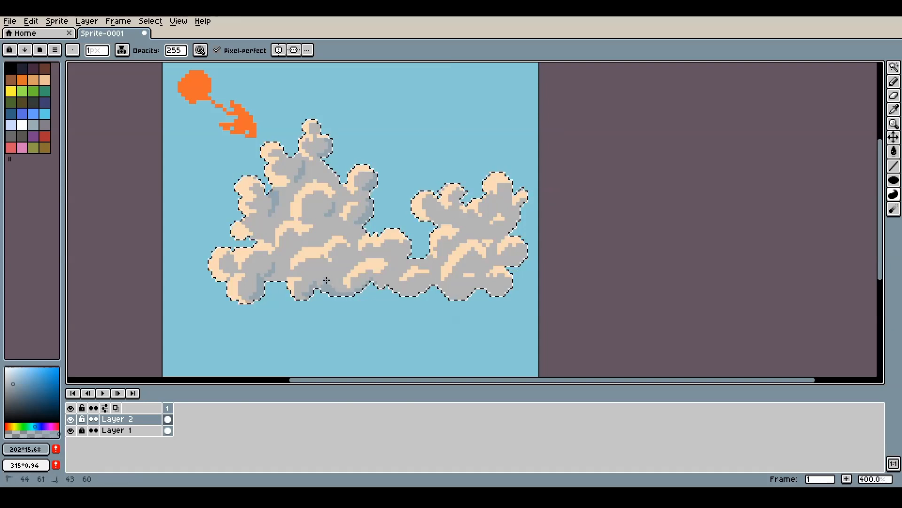
mouse_move(332, 282)
mouse_down()
mouse_move(395, 283)
mouse_move(380, 282)
mouse_move(423, 296)
mouse_move(391, 295)
mouse_move(391, 284)
mouse_move(435, 279)
mouse_up()
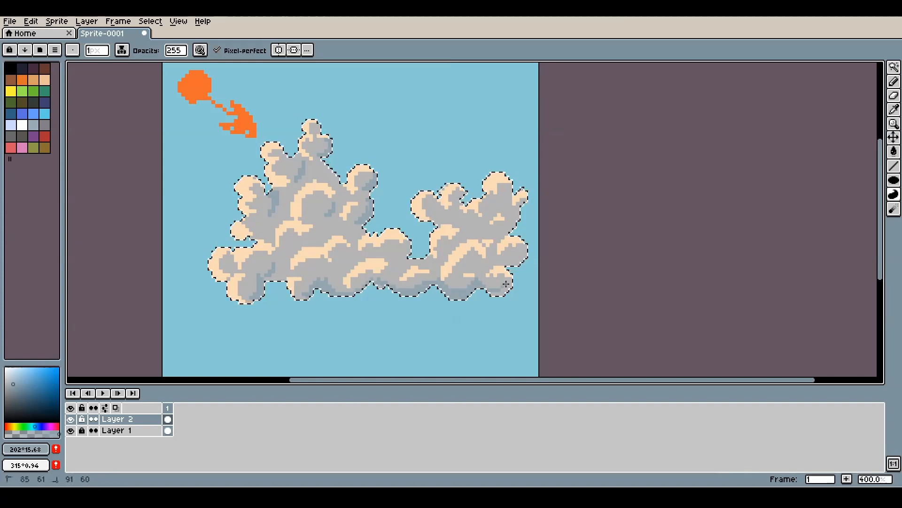
Step: Add blue-grey shadows to the right mass's right-hand and upper puffs on the sides away from the sun
mouse_move(507, 265)
mouse_down()
mouse_move(519, 248)
mouse_move(531, 247)
mouse_move(504, 265)
mouse_move(508, 225)
mouse_up()
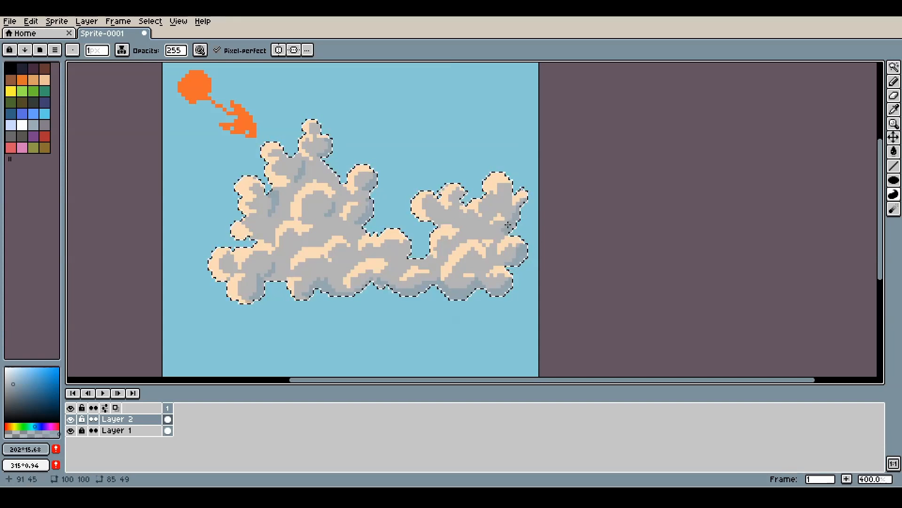
drag(506, 189, 509, 194)
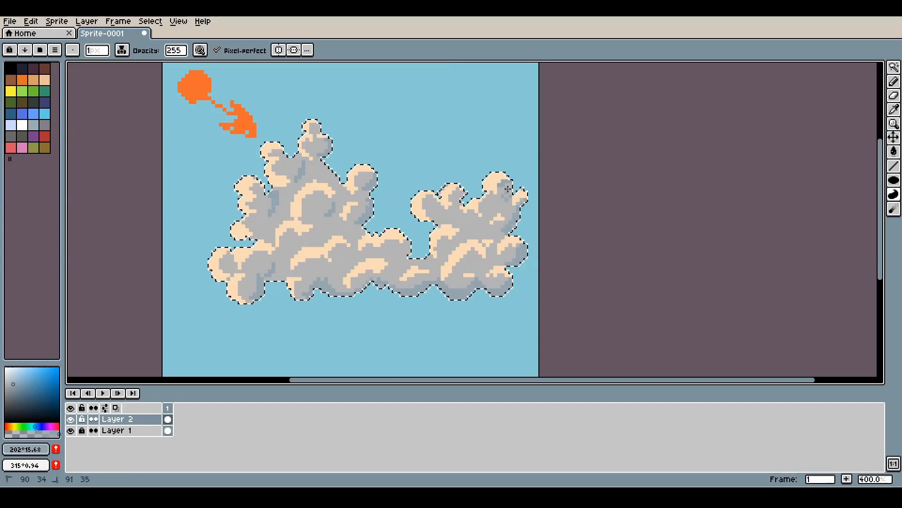
drag(461, 198, 448, 207)
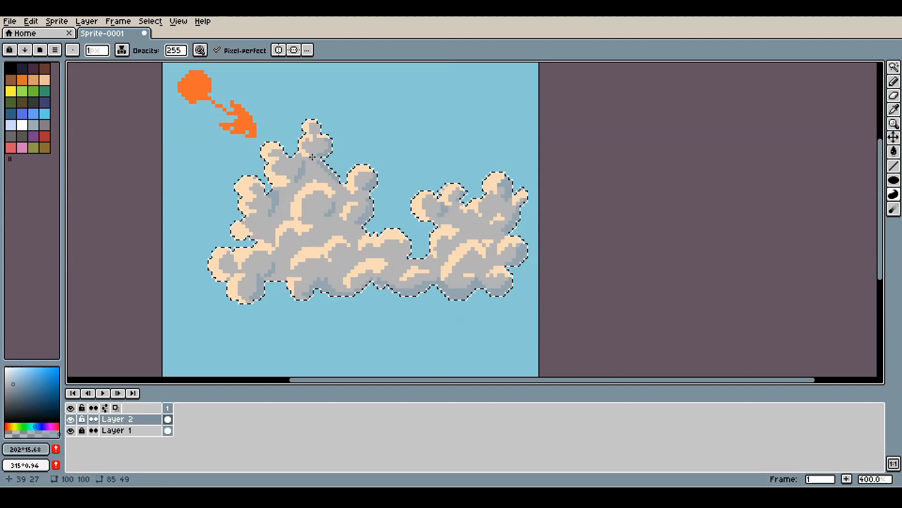
Step: Add blue-grey shadow touches beside the left mass's upper-left puff and below its central puff
drag(285, 154, 299, 156)
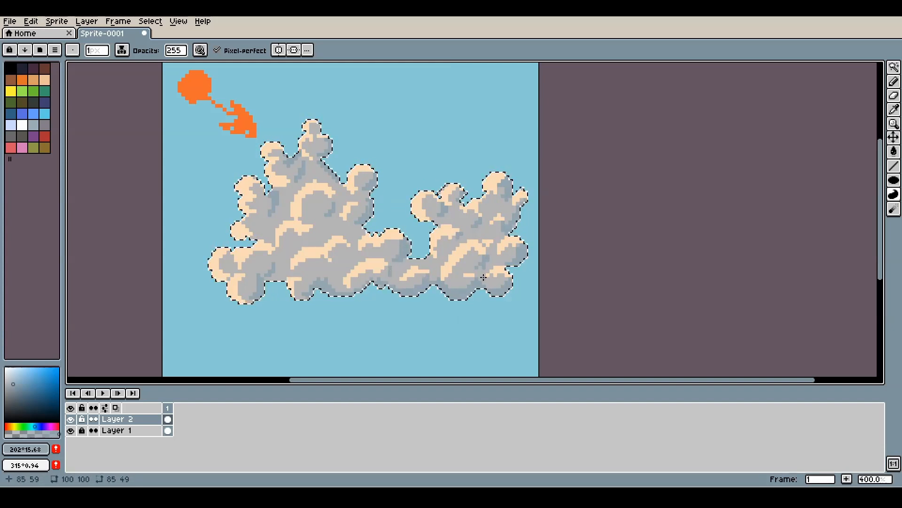
click(312, 230)
Step: Sample the highlight colour, lighten it to hue 30°, saturation 8%, brightness 100%, and paint bright accents on the left mass's upper puffs
alt+click(282, 171)
drag(14, 368, 9, 364)
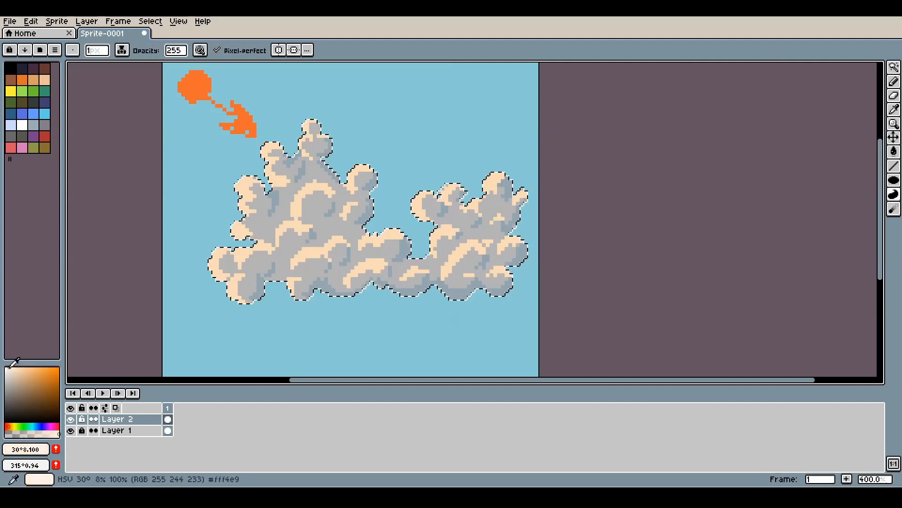
click(271, 145)
mouse_move(270, 145)
mouse_down()
mouse_move(267, 172)
mouse_move(237, 187)
mouse_move(245, 179)
mouse_up()
mouse_move(303, 192)
mouse_down()
mouse_move(296, 202)
mouse_move(316, 183)
mouse_move(296, 201)
mouse_up()
drag(362, 166, 352, 170)
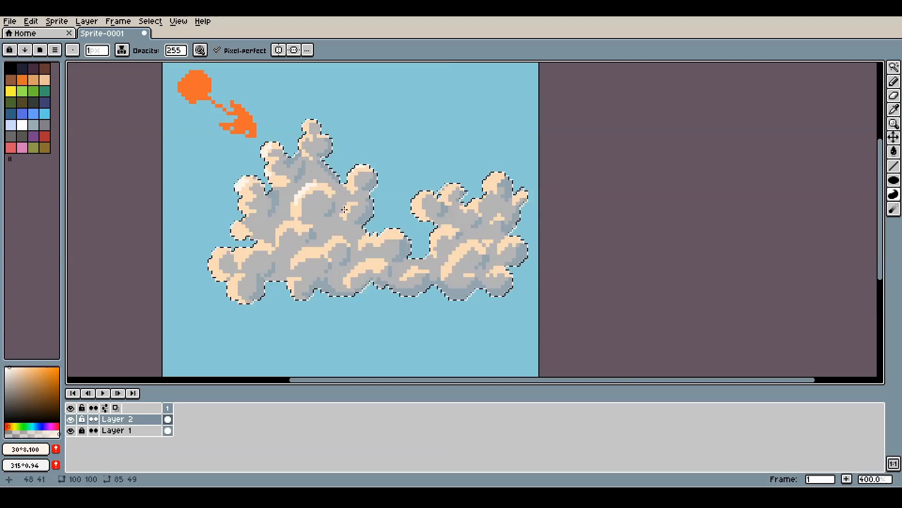
Step: Paint near-white accents on the sun-facing edges of the left mass's middle and lower puffs
drag(346, 205, 341, 214)
mouse_move(285, 225)
mouse_down()
mouse_move(278, 232)
mouse_move(293, 225)
mouse_move(255, 244)
mouse_up()
drag(239, 252, 232, 252)
drag(218, 248, 213, 258)
drag(240, 225, 234, 228)
drag(308, 250, 293, 261)
mouse_move(340, 238)
mouse_down()
mouse_move(332, 242)
mouse_move(360, 243)
mouse_move(371, 258)
mouse_up()
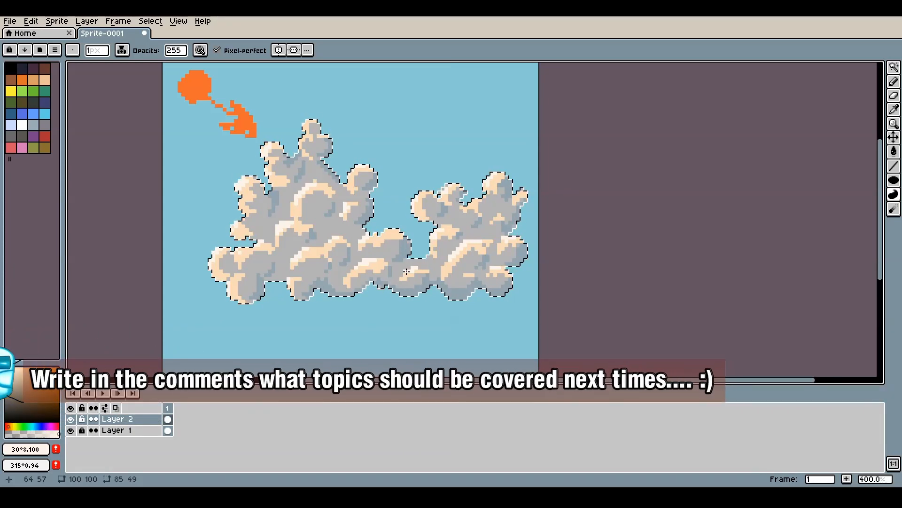
Step: Replace the silhouette selection with a Magic Wand selection of the cloud's grey body and its lower and right-hand blue-grey shadows
key(v)
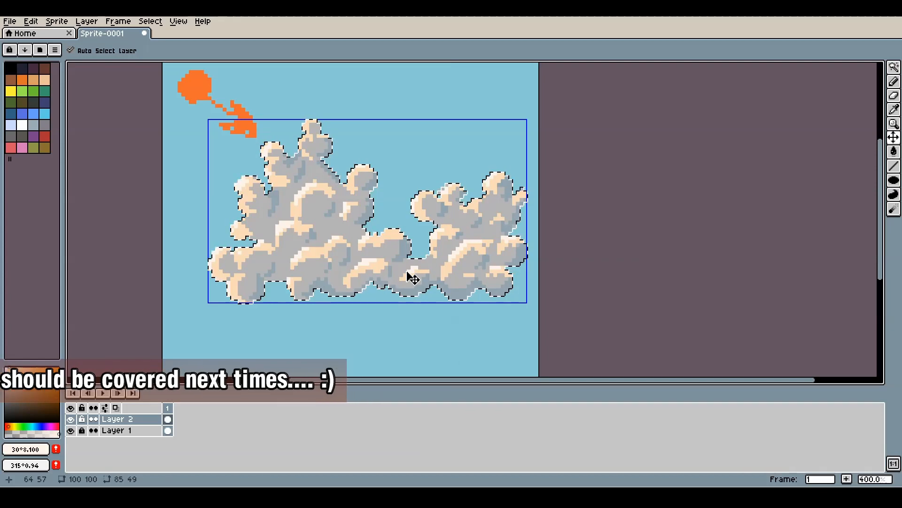
key(ctrl+d)
key(b)
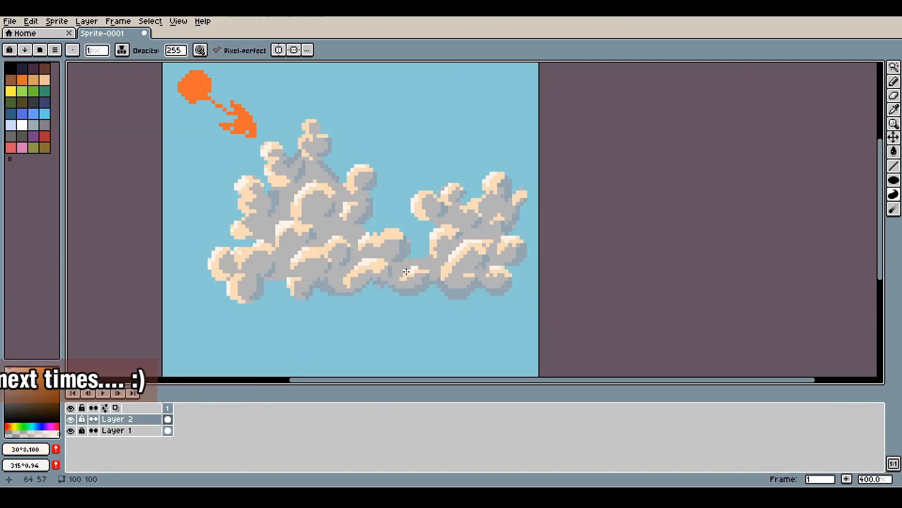
click(894, 72)
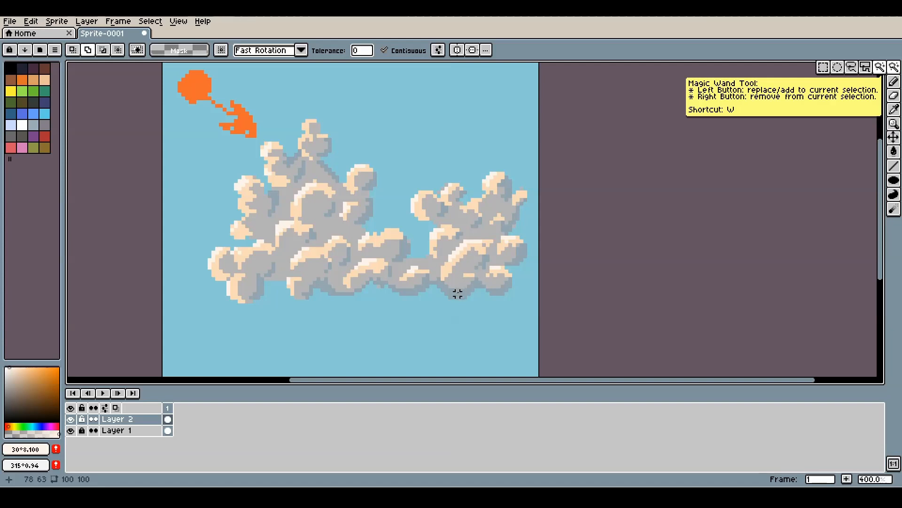
click(469, 264)
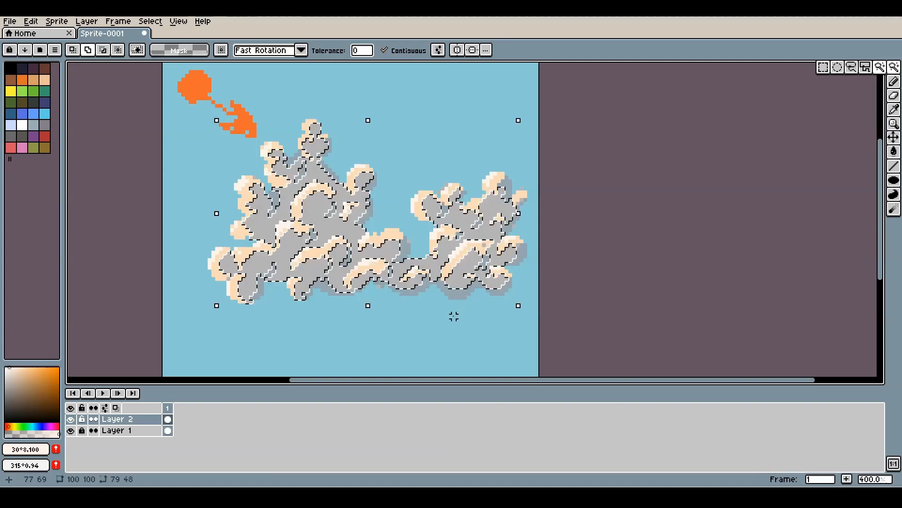
click(457, 293)
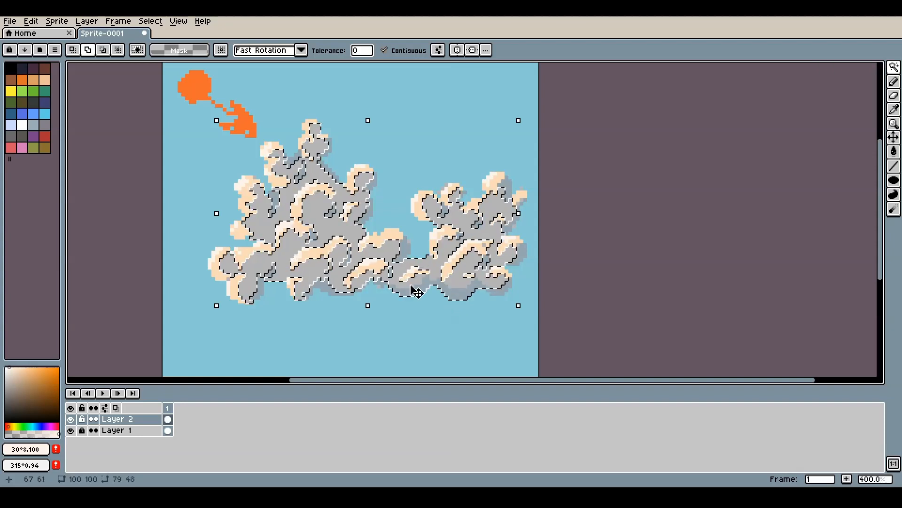
click(344, 291)
click(324, 290)
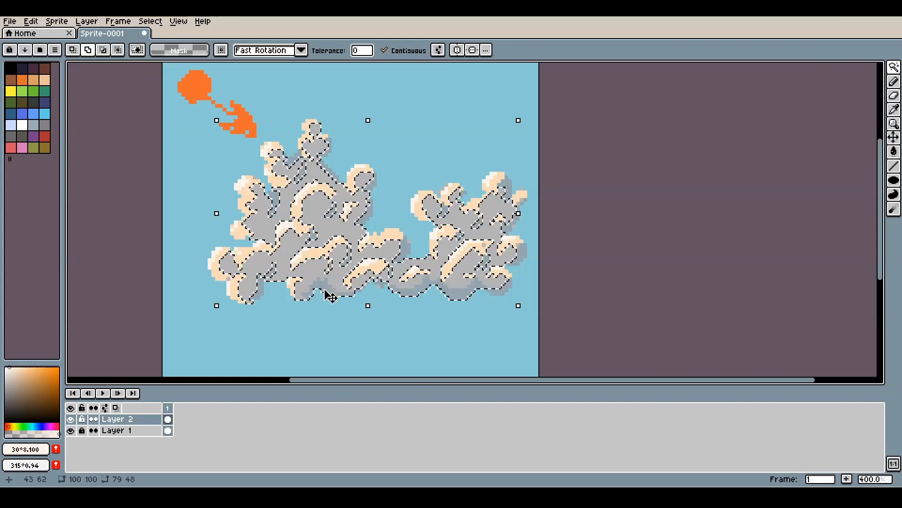
click(402, 250)
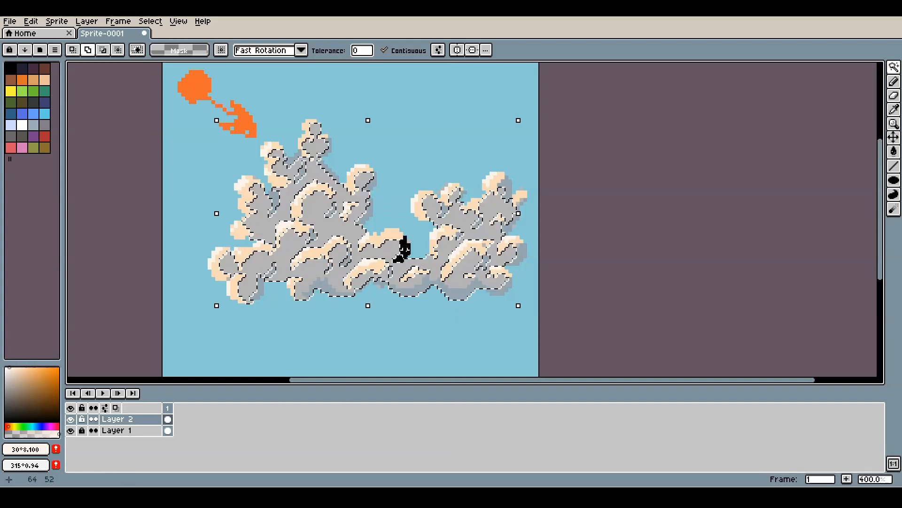
click(506, 227)
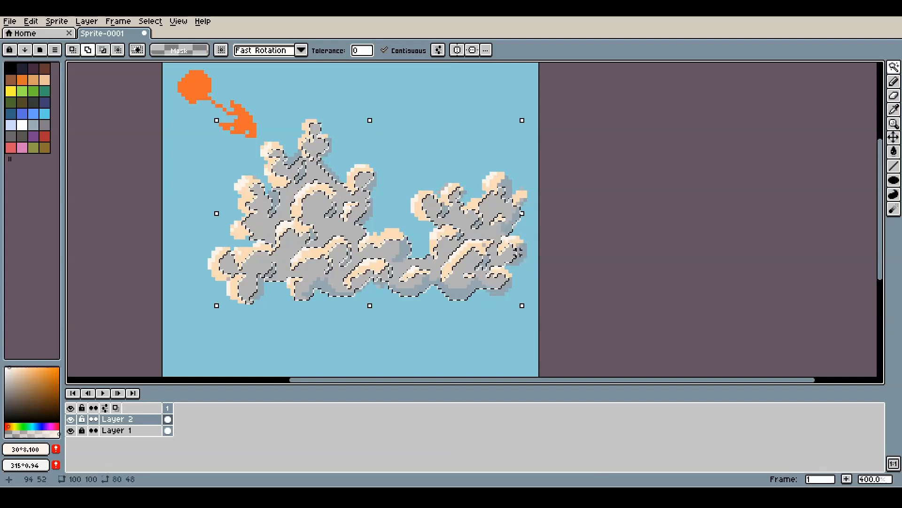
click(519, 257)
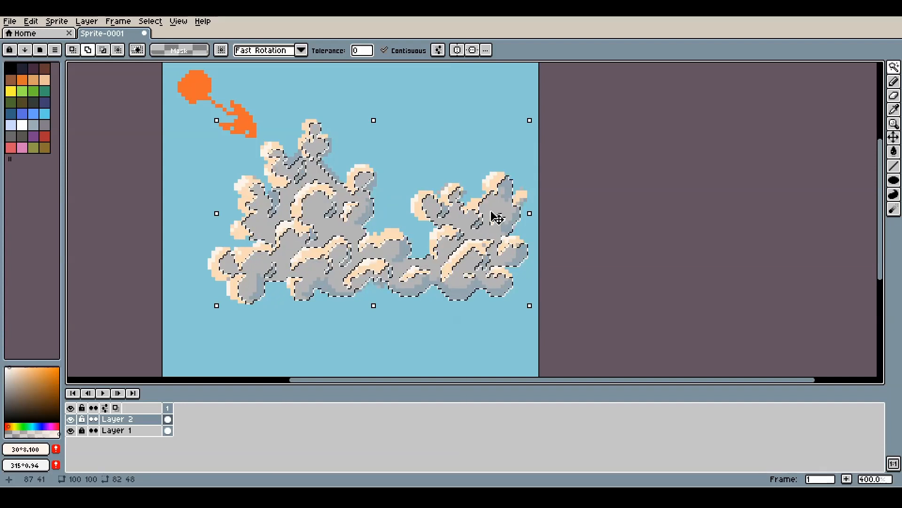
Step: Sample the blue-grey shadow, deepen it to hue 201°, saturation 36%, brightness 56%, and switch to the Contour tool
key(i)
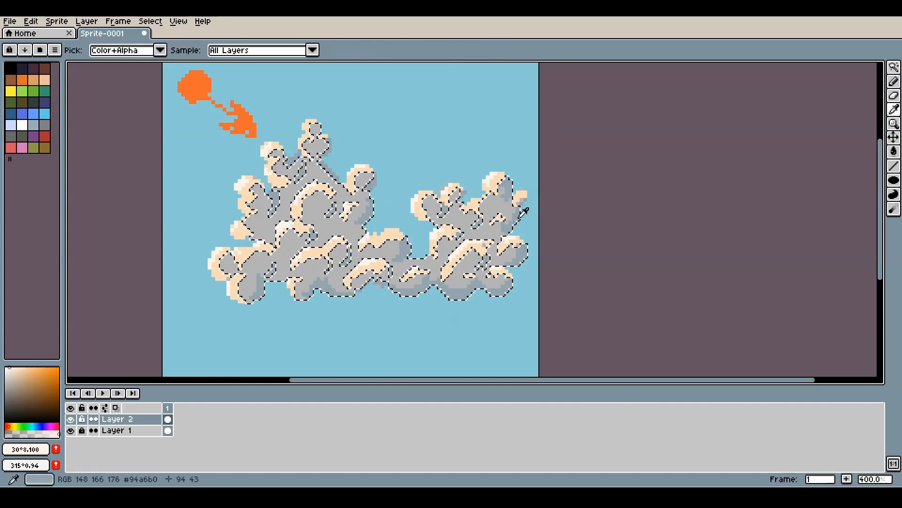
click(522, 211)
key(v)
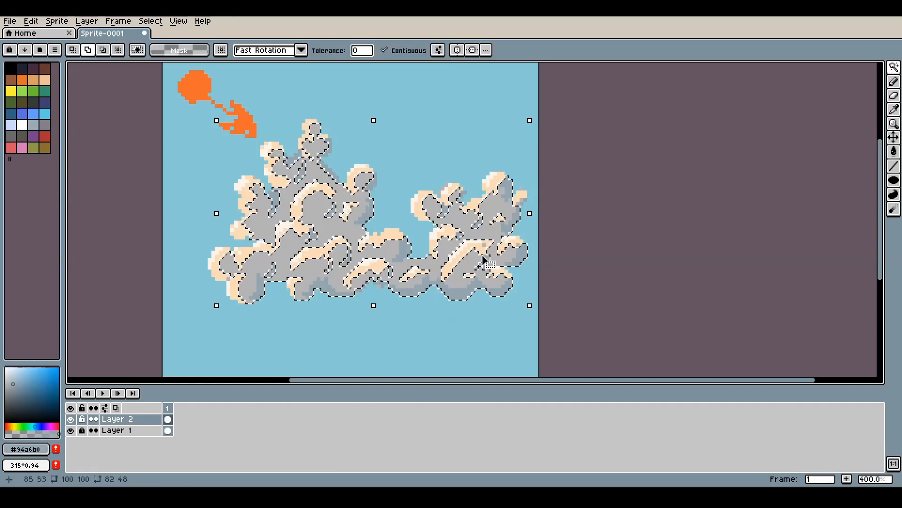
click(17, 382)
drag(18, 382, 29, 386)
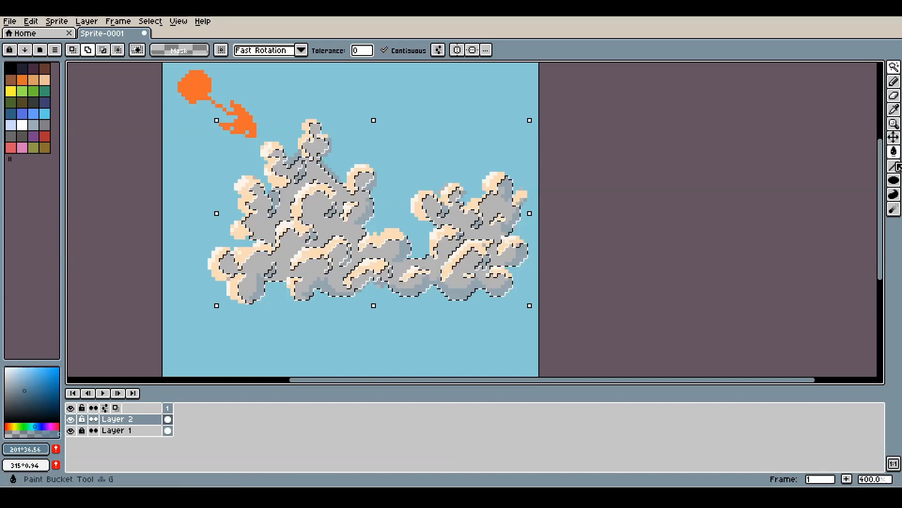
click(895, 196)
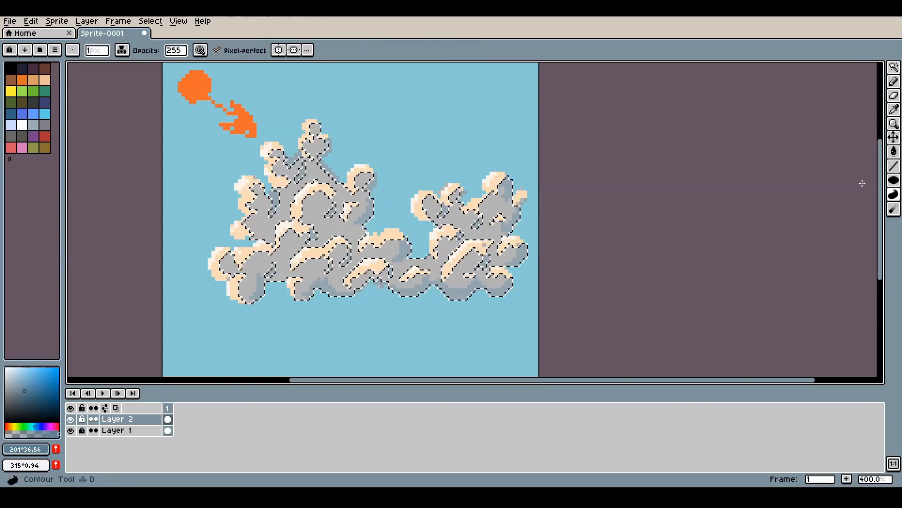
click(176, 50)
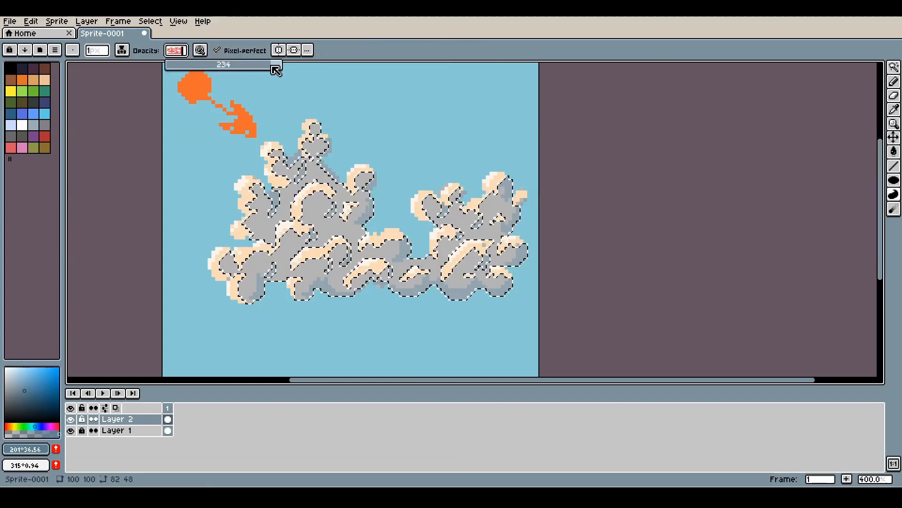
drag(276, 66, 205, 69)
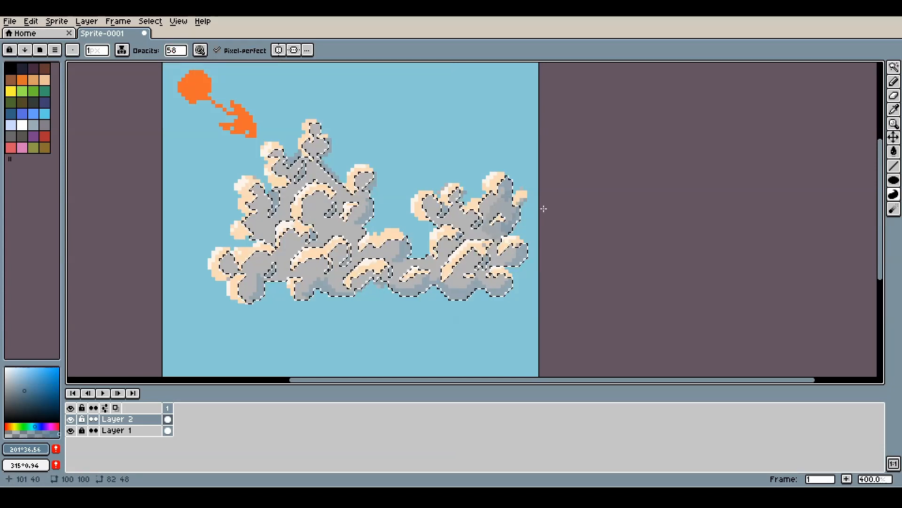
key(ctrl+z)
click(177, 51)
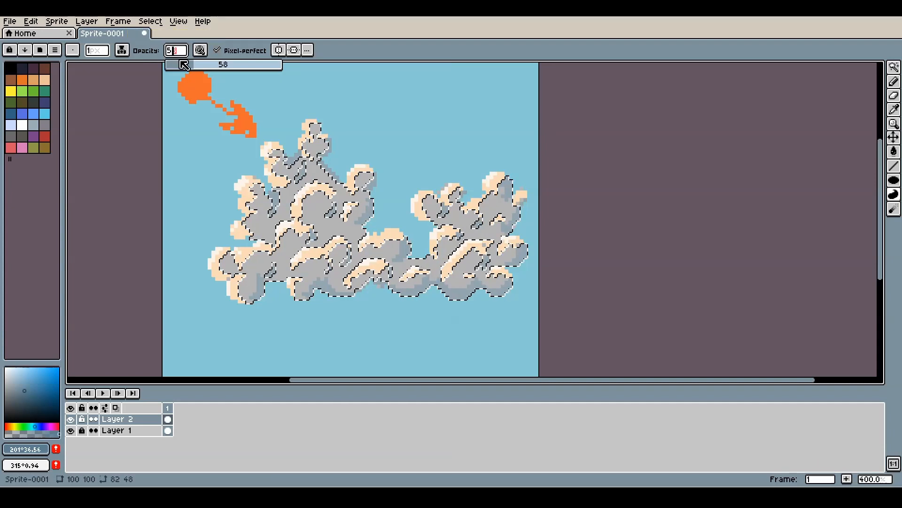
drag(185, 66, 187, 72)
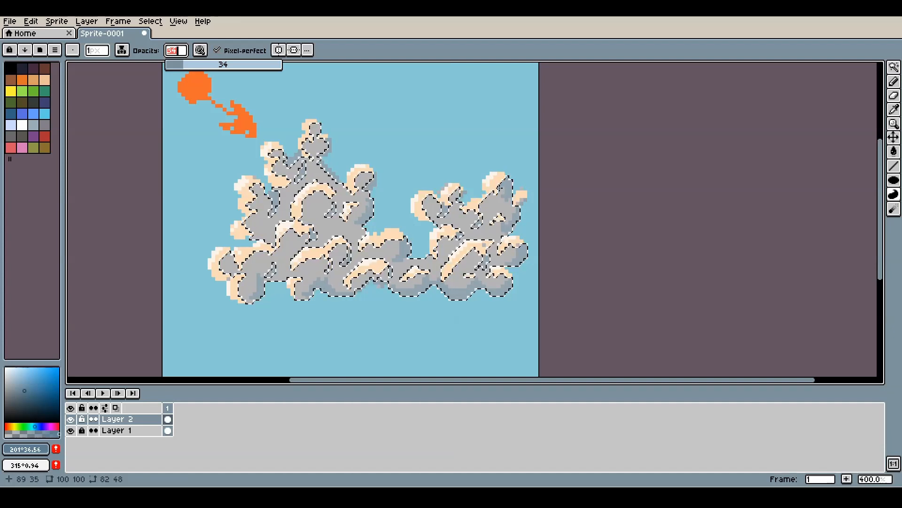
mouse_move(499, 181)
mouse_down()
mouse_move(499, 230)
mouse_move(484, 263)
mouse_move(420, 302)
mouse_move(538, 204)
mouse_move(517, 184)
mouse_up()
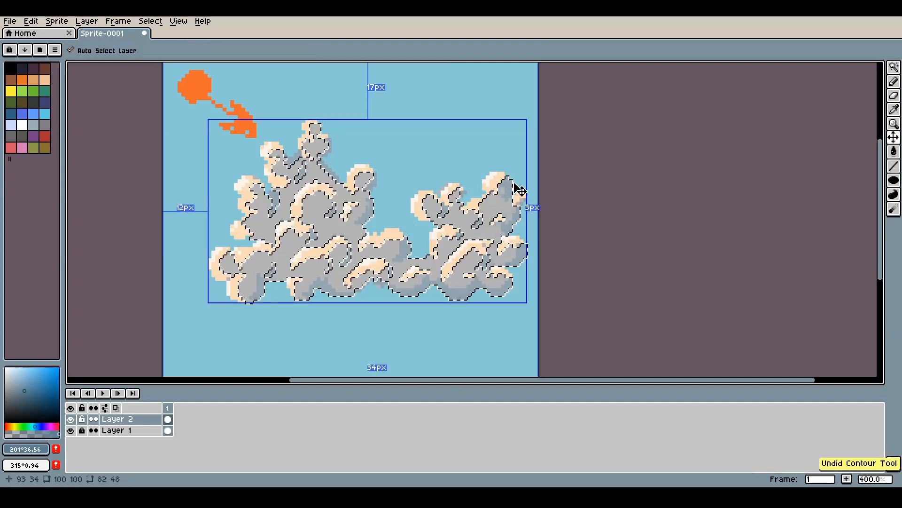
Step: Contour darker translucent shadows at opacity 58 over the right mass and the left mass's lower-right puffs, then clear the selection
click(174, 50)
drag(189, 65, 219, 65)
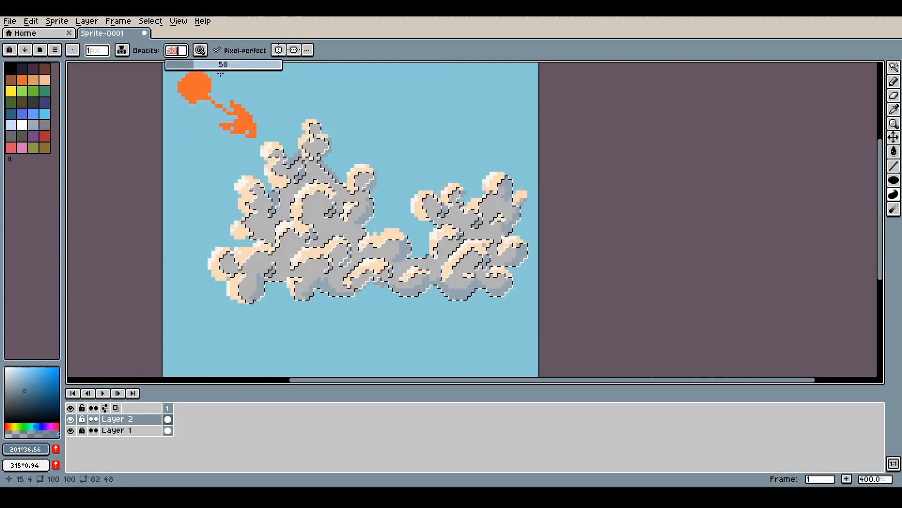
mouse_move(469, 273)
mouse_down()
mouse_move(421, 306)
mouse_move(538, 238)
mouse_move(536, 210)
mouse_move(493, 201)
mouse_up()
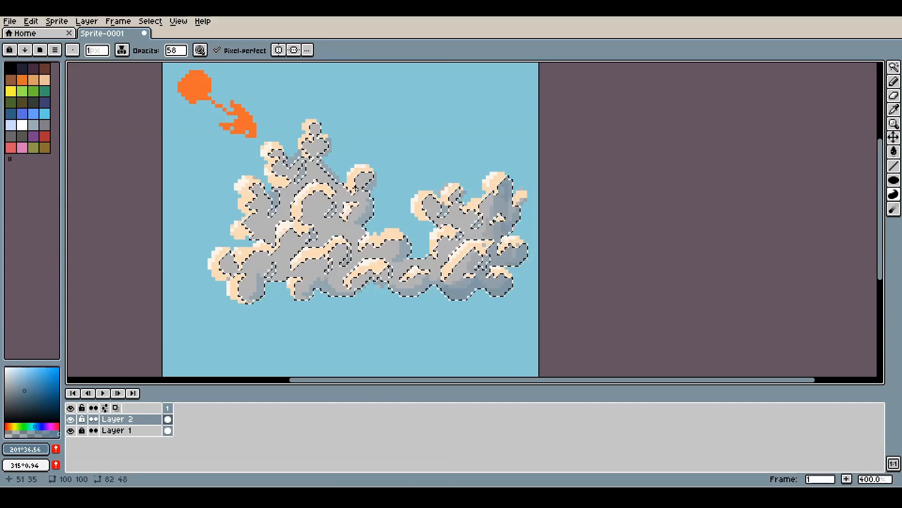
mouse_move(348, 199)
mouse_down()
mouse_move(335, 263)
mouse_move(259, 285)
mouse_move(290, 312)
mouse_move(372, 303)
mouse_move(397, 230)
mouse_up()
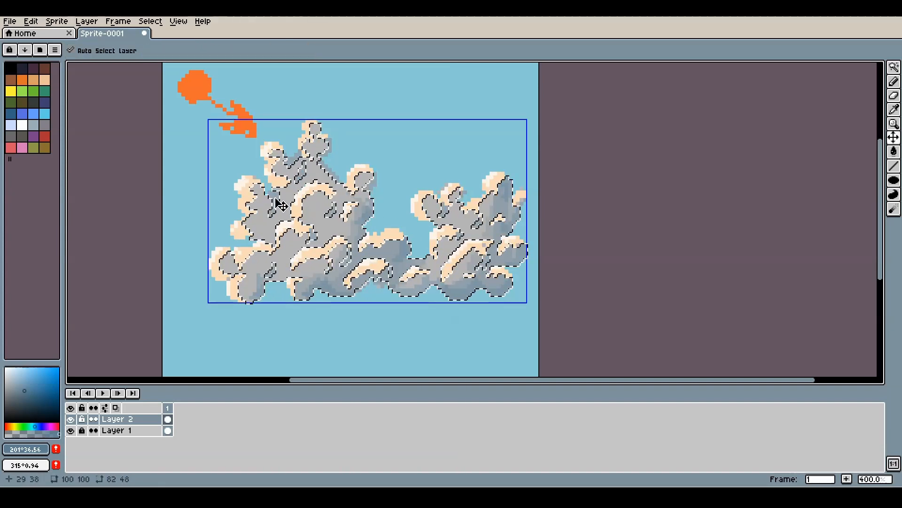
key(ctrl+d)
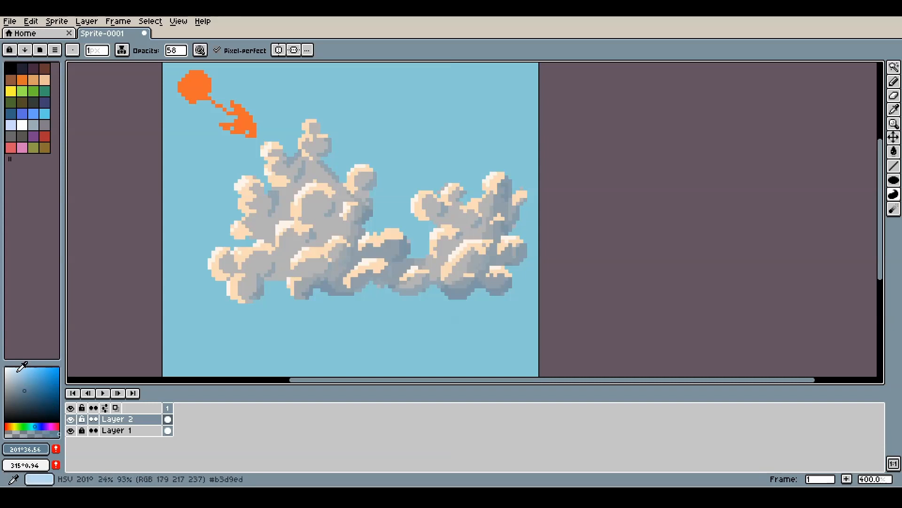
Step: Set the drawing colour to a pale orange with hue 37°, saturation 35%, brightness 100%, and the Contour tool's opacity to 104
click(12, 425)
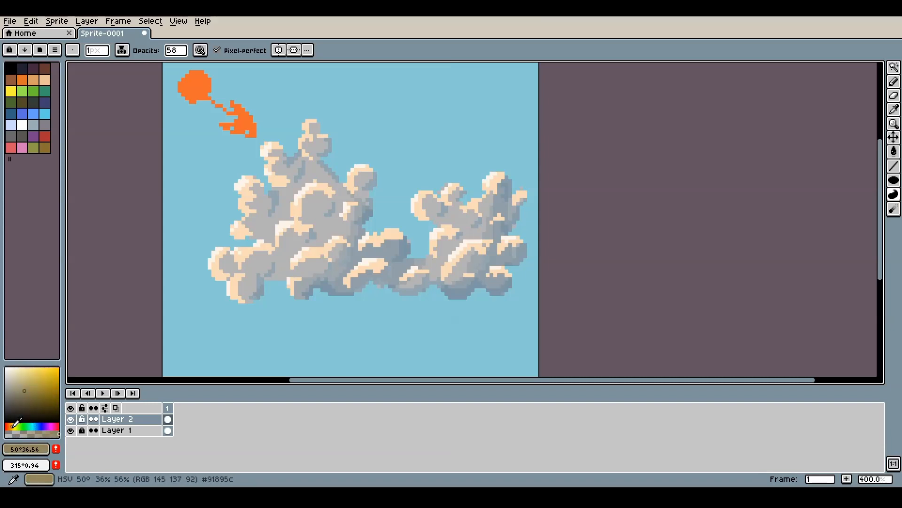
click(23, 369)
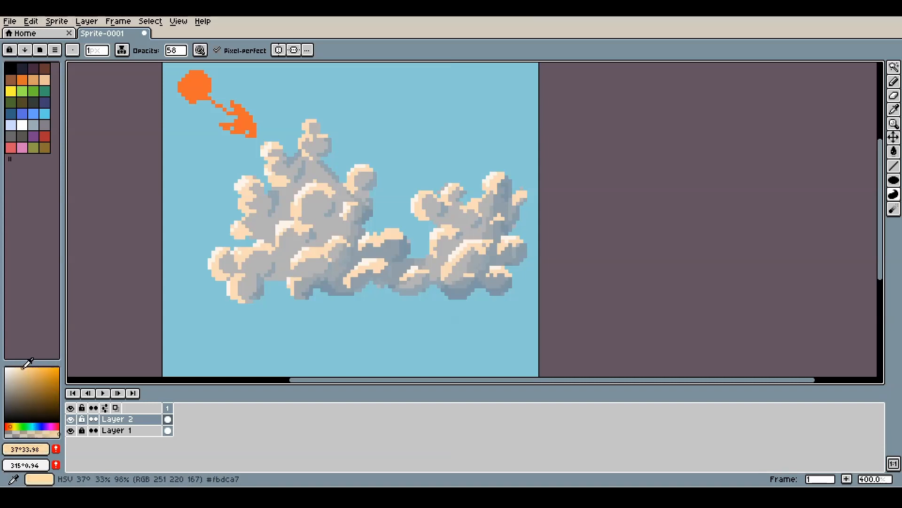
click(24, 367)
click(178, 52)
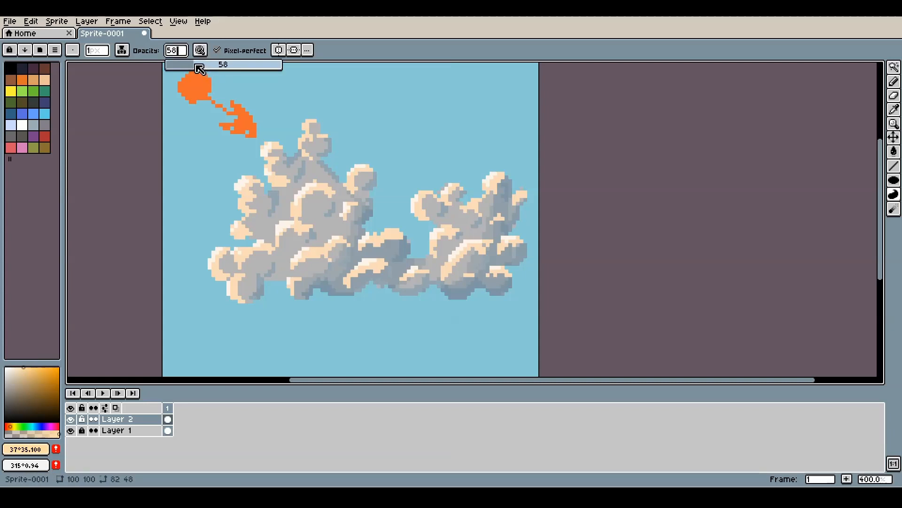
click(215, 64)
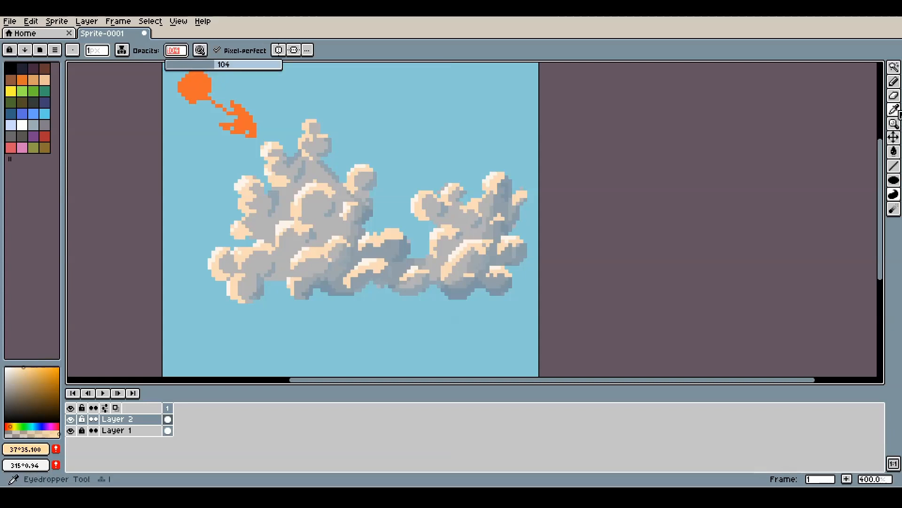
Step: Build a Magic Wand selection of the left cloud mass's grey body and its pale orange highlights, removing the accidental sky selection
click(894, 67)
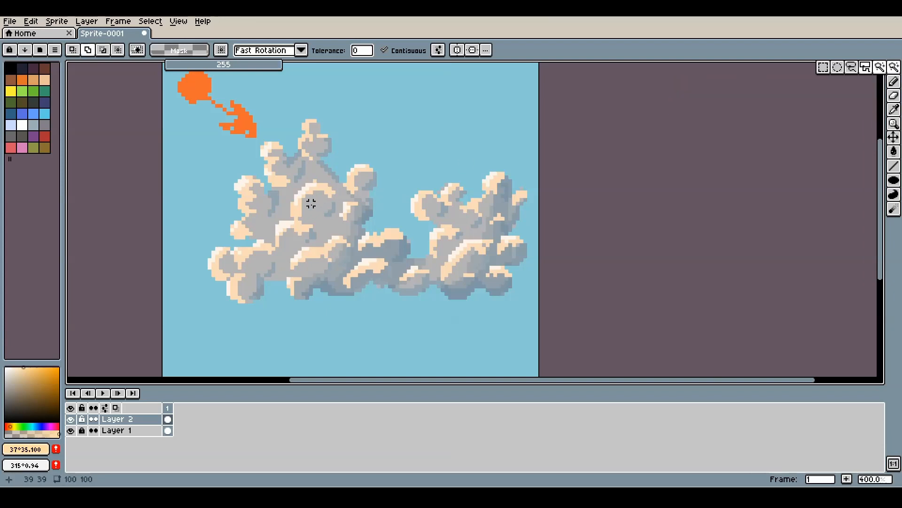
click(313, 217)
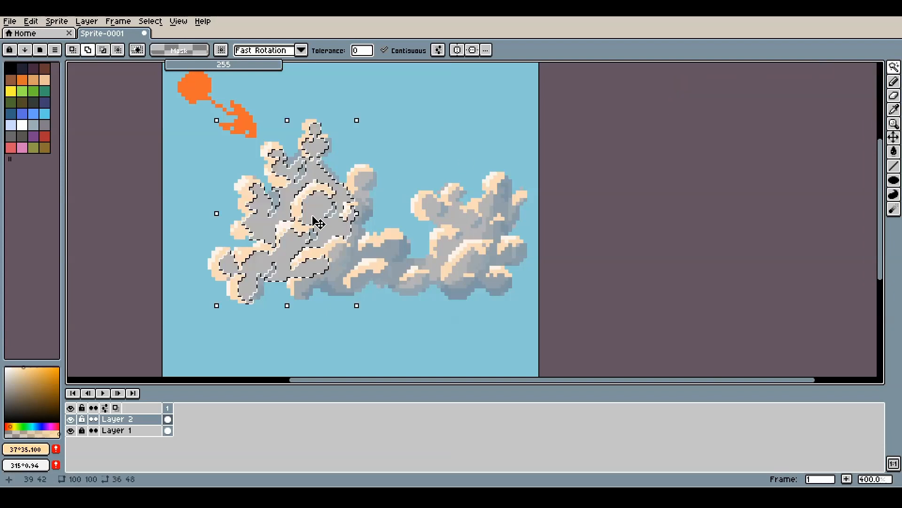
shift+click(246, 192)
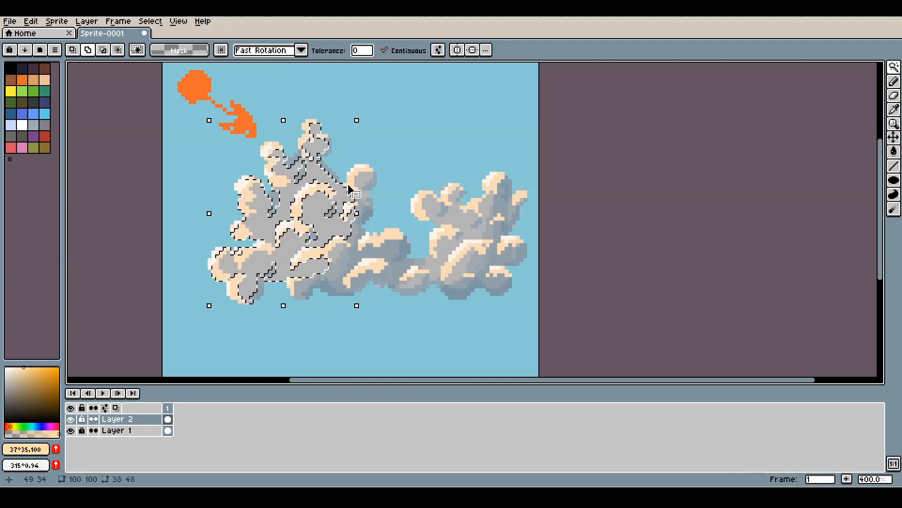
click(363, 181)
click(300, 132)
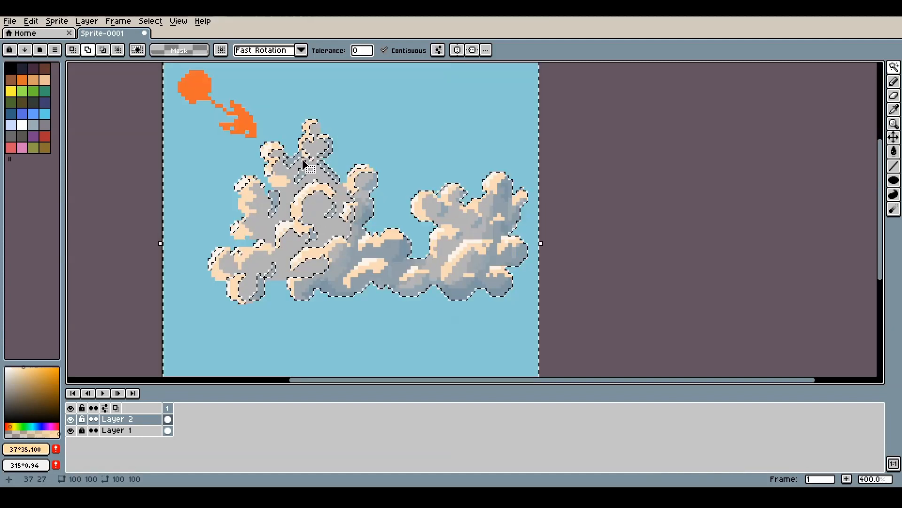
key(ctrl+z)
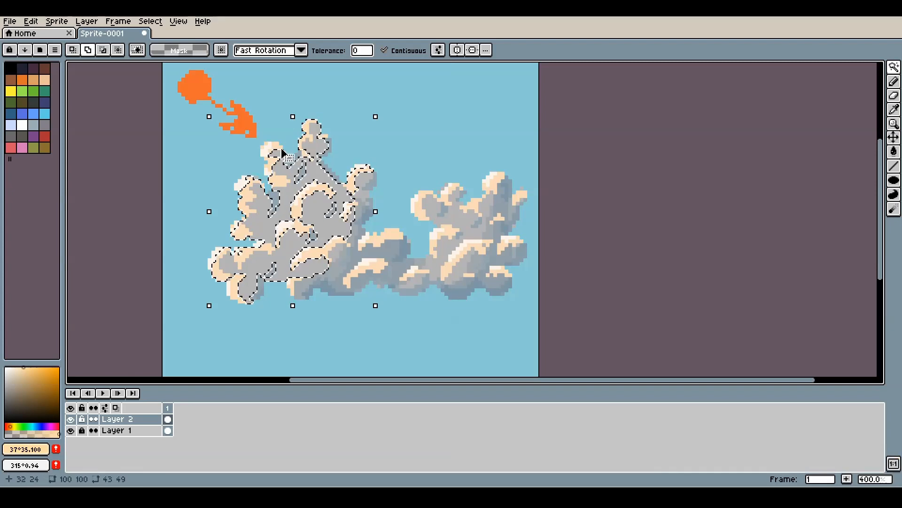
click(274, 146)
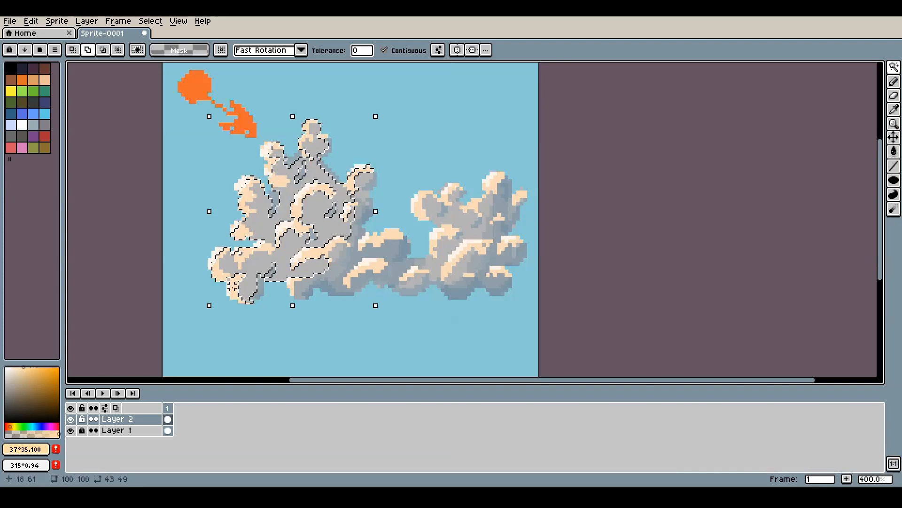
Step: Extend the Magic Wand selection to the lower middle puffs and the right mass's grey areas and pale orange highlights
click(387, 237)
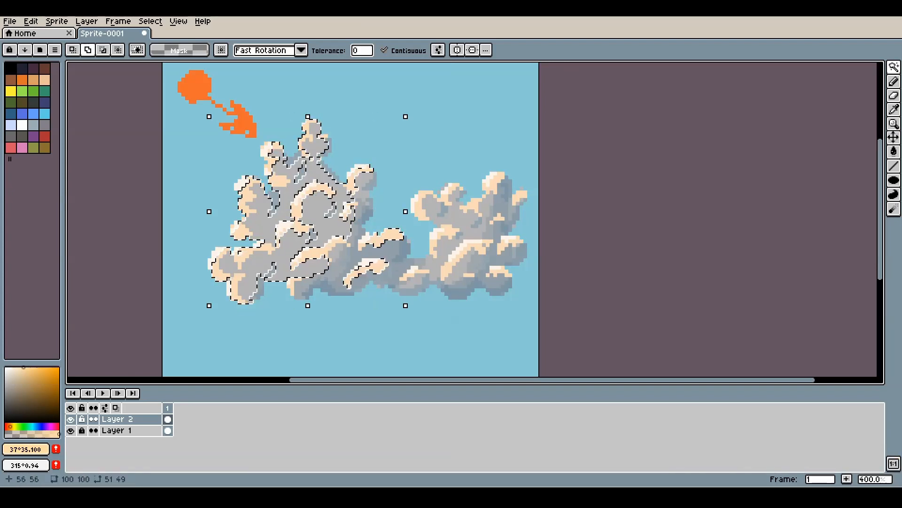
click(393, 256)
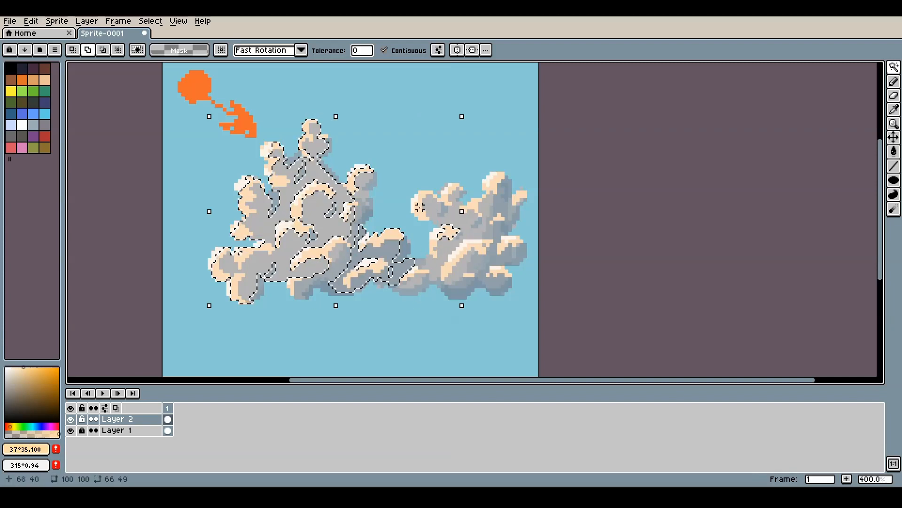
click(446, 249)
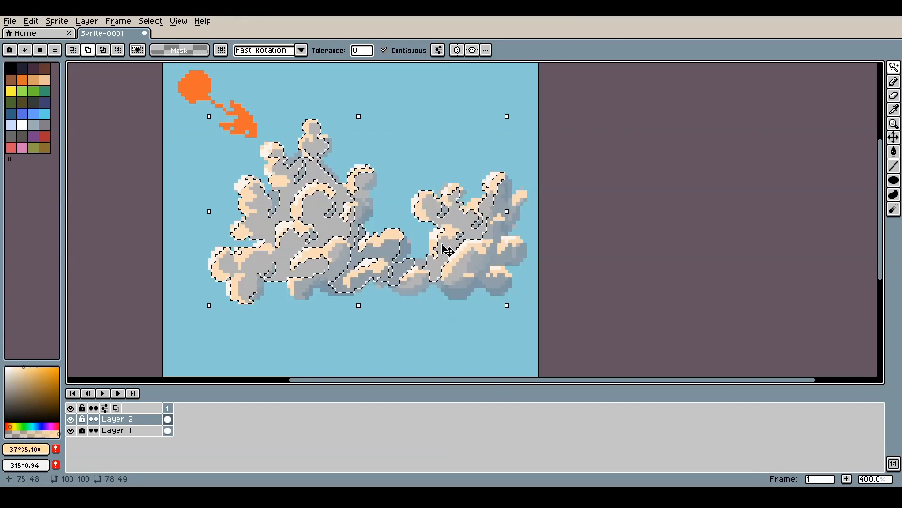
click(478, 245)
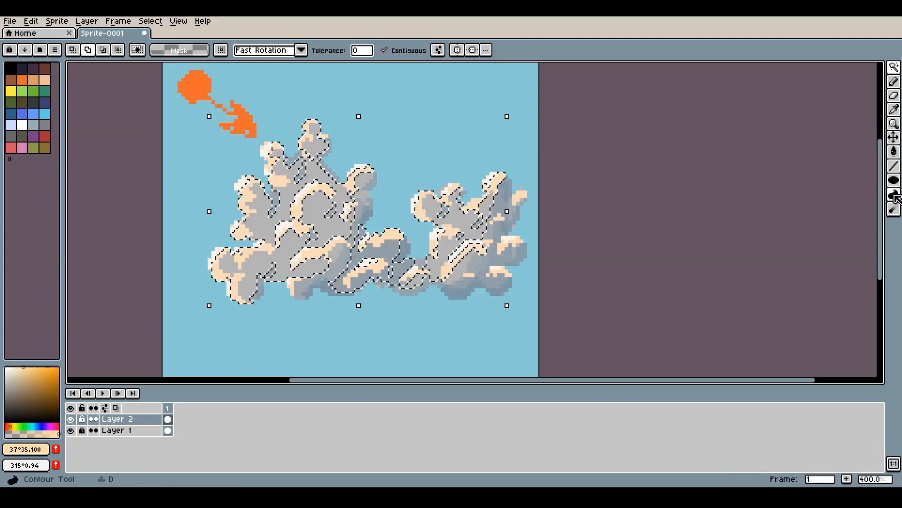
Step: Contour translucent pale orange light at opacity 104 over the left-facing puffs of both cloud masses, then clear the selection
click(894, 195)
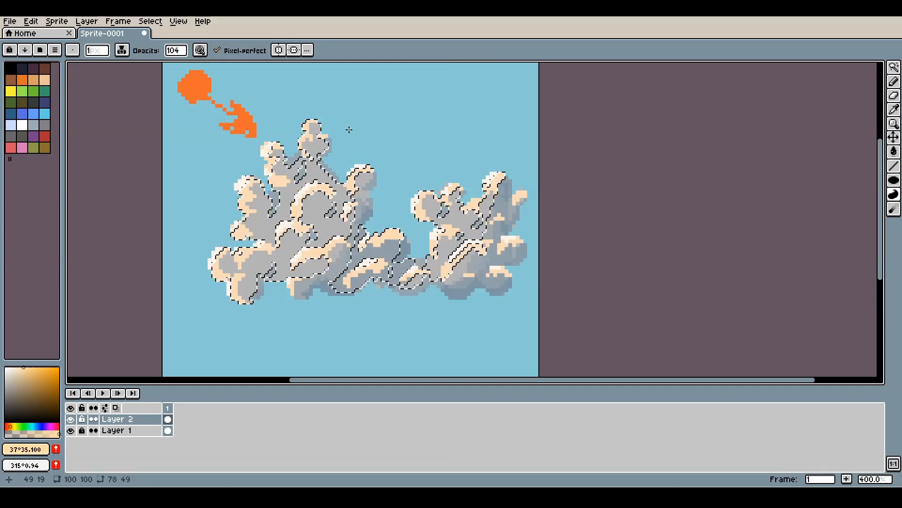
drag(349, 130, 295, 167)
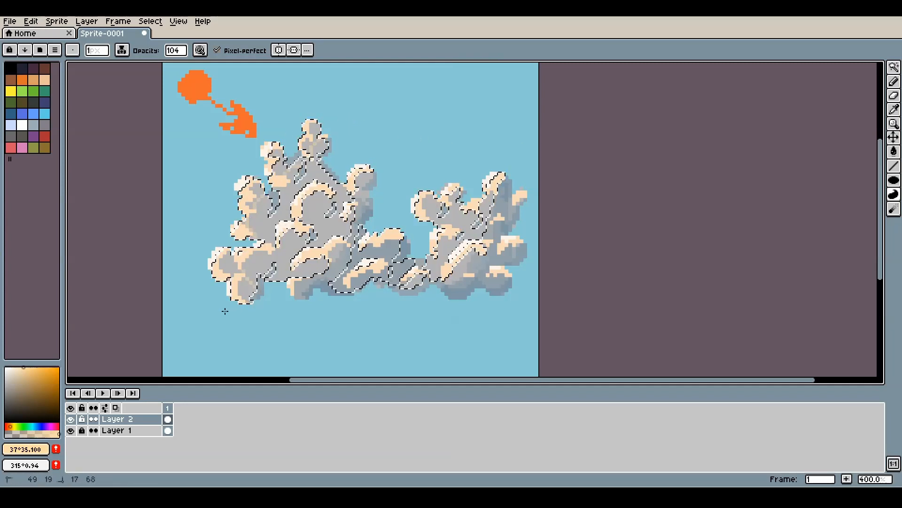
drag(225, 311, 234, 318)
mouse_move(348, 136)
mouse_down()
mouse_move(277, 175)
mouse_move(257, 209)
mouse_up()
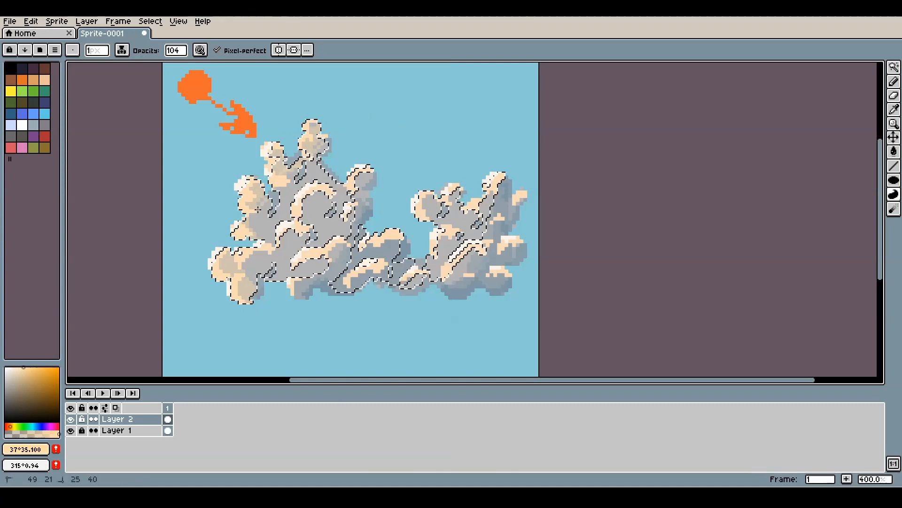
drag(238, 253, 239, 256)
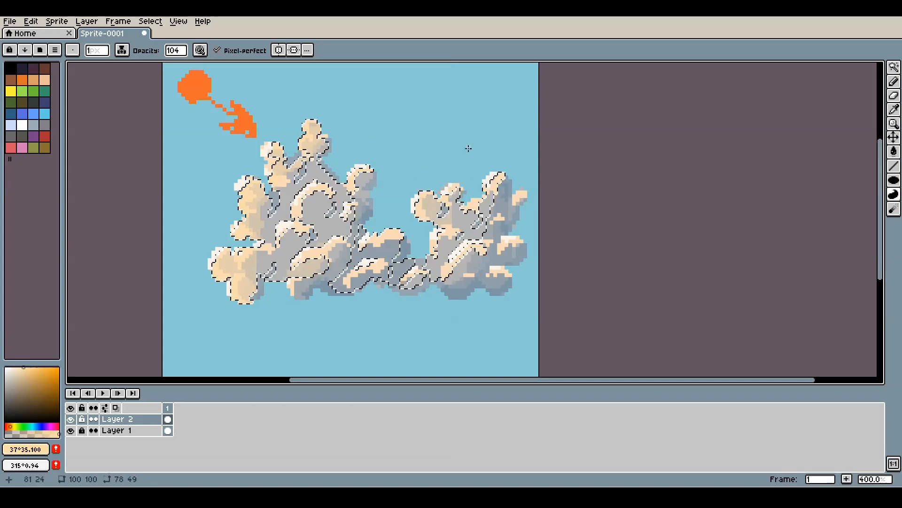
key(ctrl+z)
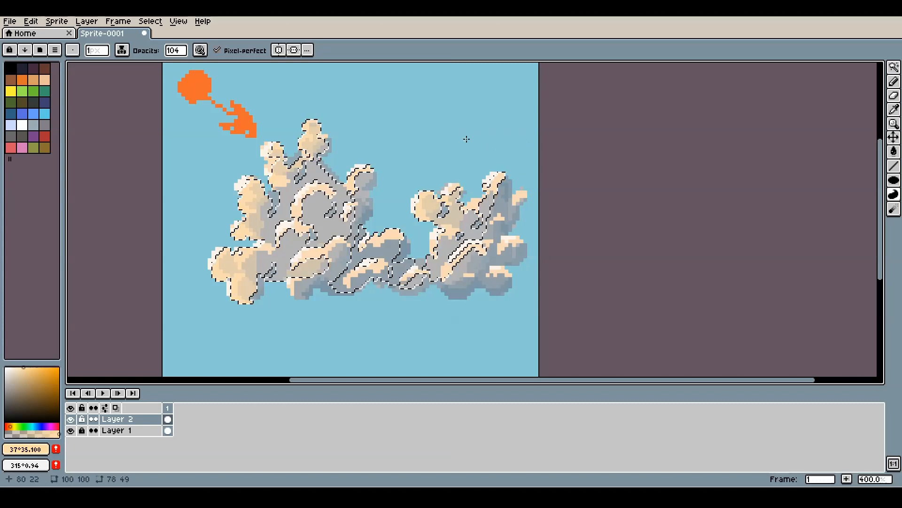
key(ctrl)
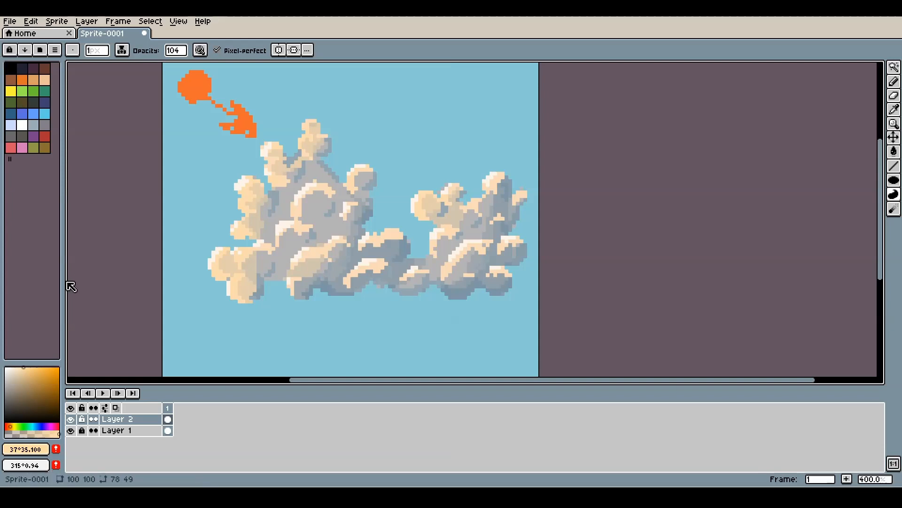
Step: Preview a Brightness/Contrast adjustment on the cloud layer with brightness -39 and contrast -72, and discard it
click(31, 21)
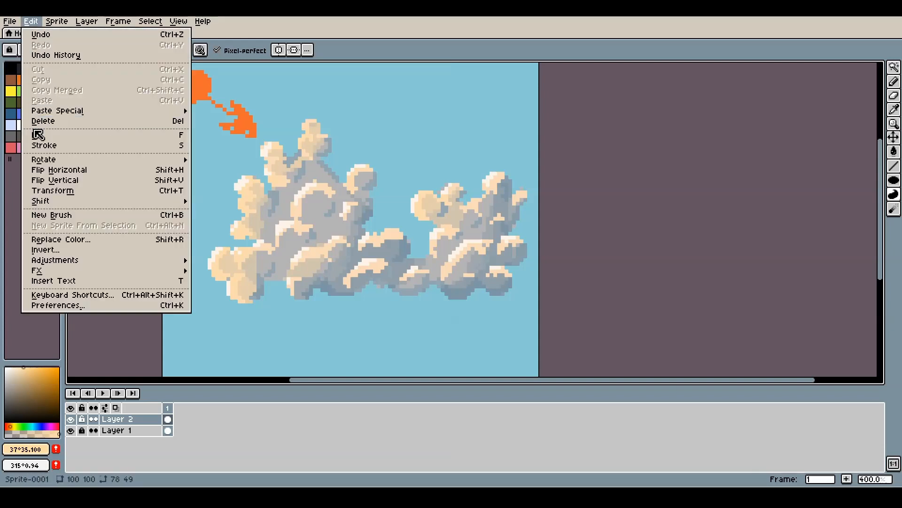
mouse_move(81, 261)
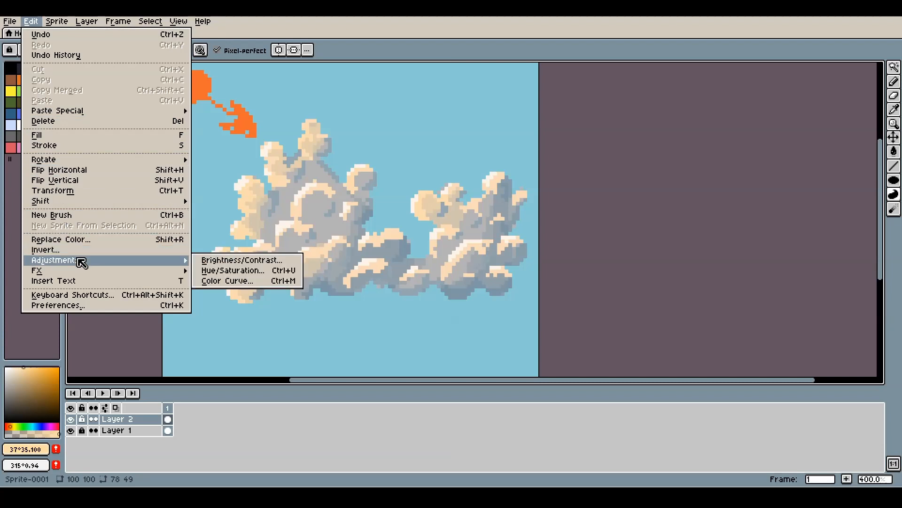
click(249, 261)
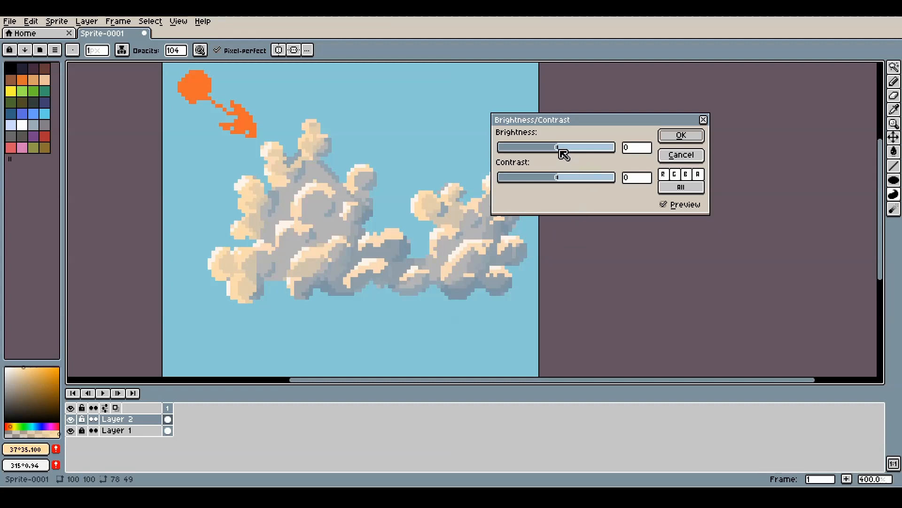
mouse_move(560, 147)
mouse_down()
mouse_move(574, 147)
mouse_move(554, 157)
mouse_up()
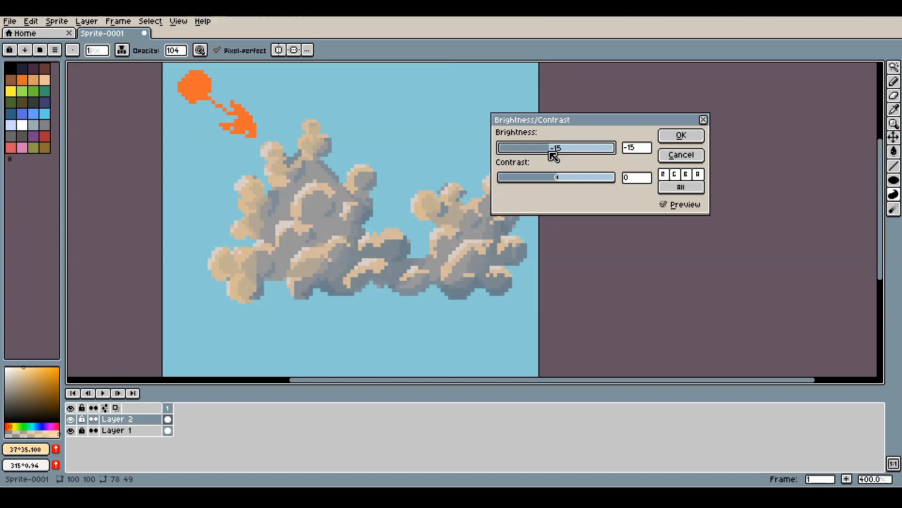
mouse_move(551, 153)
mouse_down()
mouse_move(540, 175)
mouse_move(564, 179)
mouse_move(522, 181)
mouse_move(540, 152)
mouse_up()
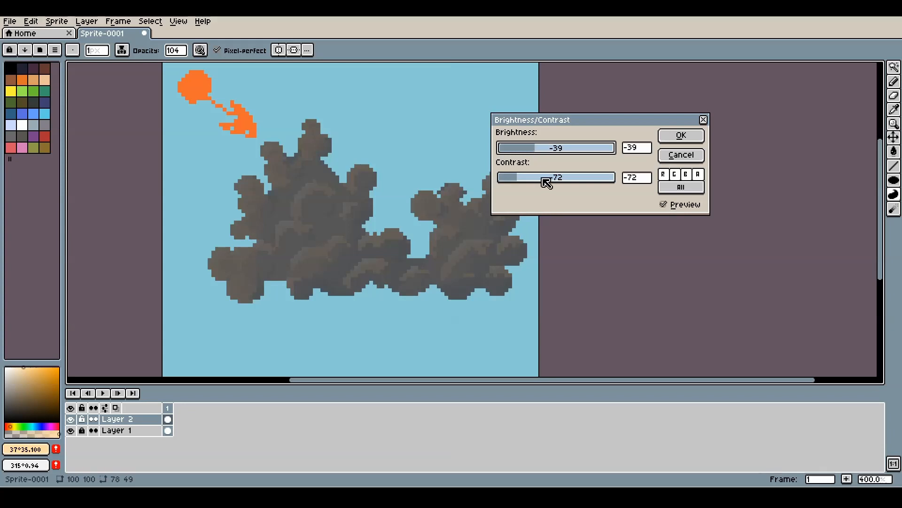
click(677, 158)
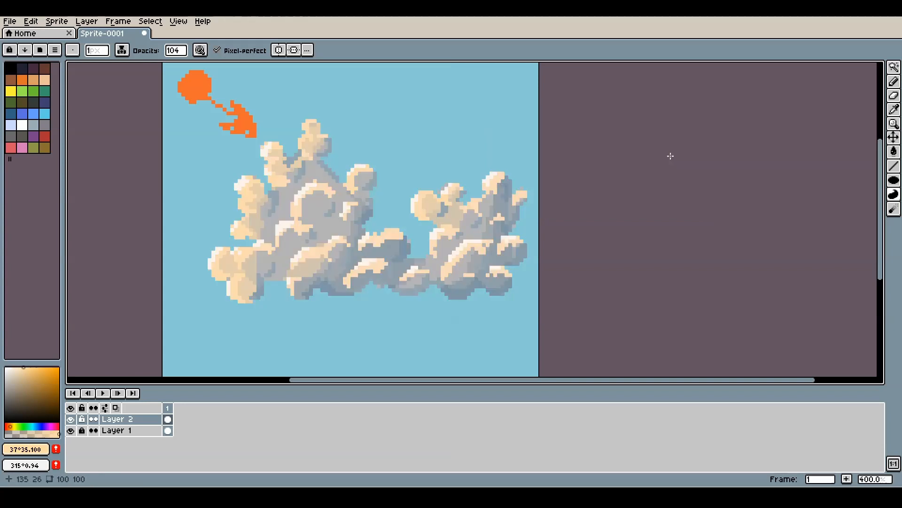
Step: Preview a Hue/Saturation adjustment on the cloud layer with hue -28 and saturation 17, and discard it
click(40, 24)
mouse_move(50, 23)
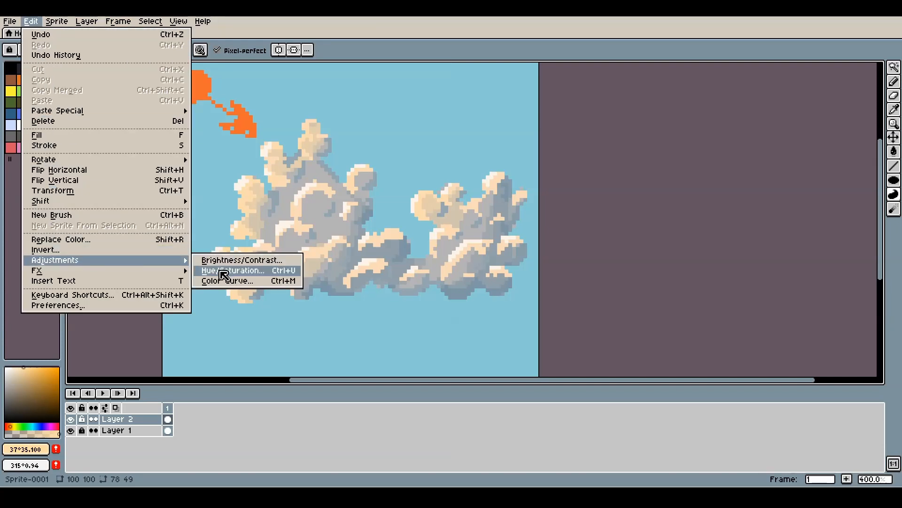
click(235, 271)
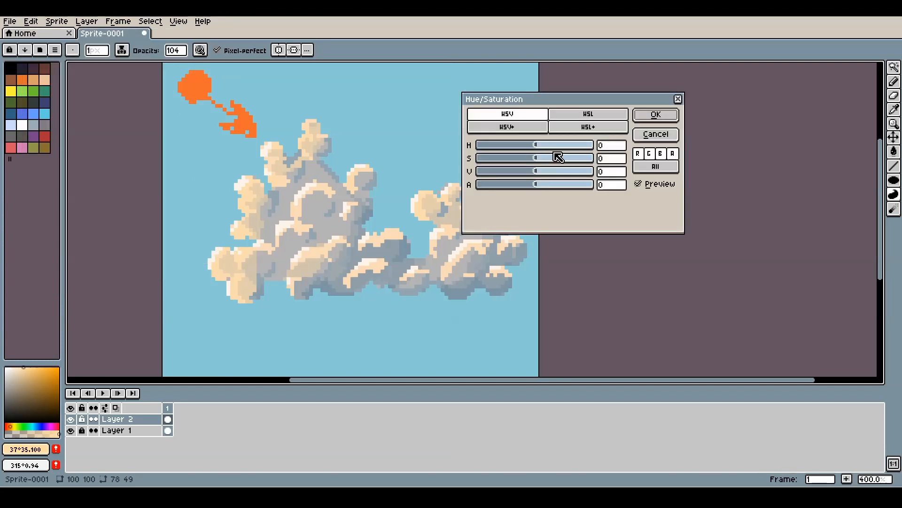
drag(577, 96, 703, 83)
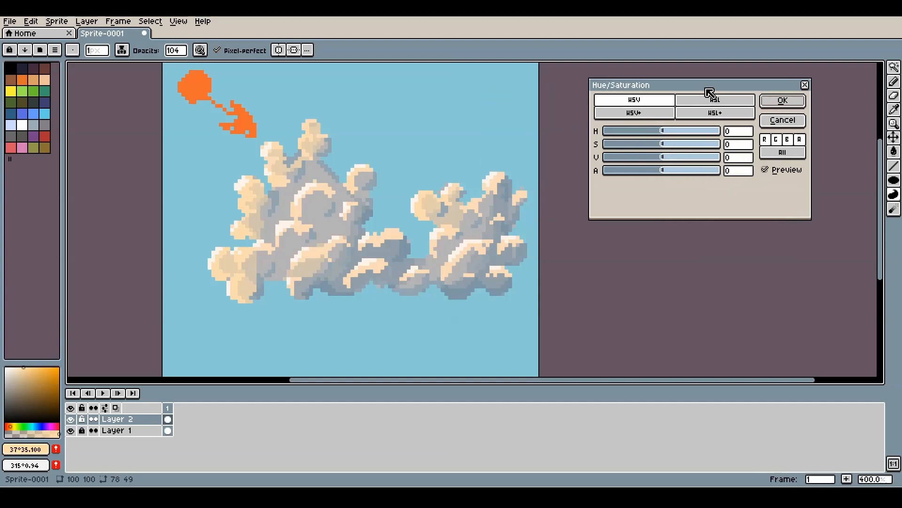
click(664, 132)
mouse_move(664, 132)
mouse_down()
mouse_move(595, 136)
mouse_move(701, 133)
mouse_move(659, 135)
mouse_up()
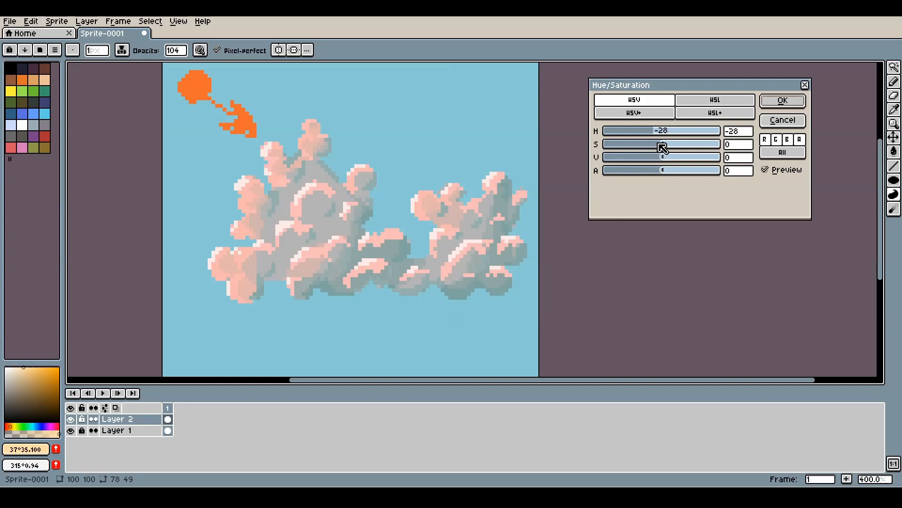
mouse_move(662, 147)
mouse_down()
mouse_move(617, 151)
mouse_move(712, 152)
mouse_move(676, 157)
mouse_up()
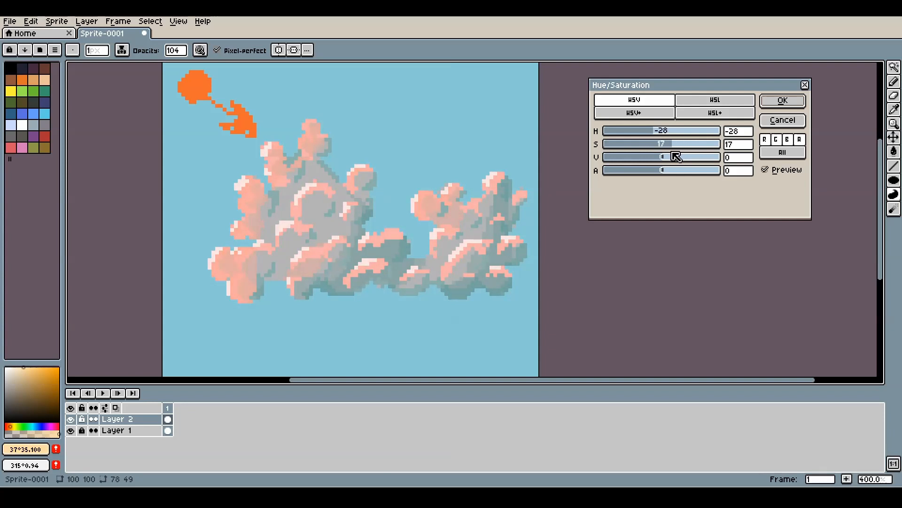
click(778, 120)
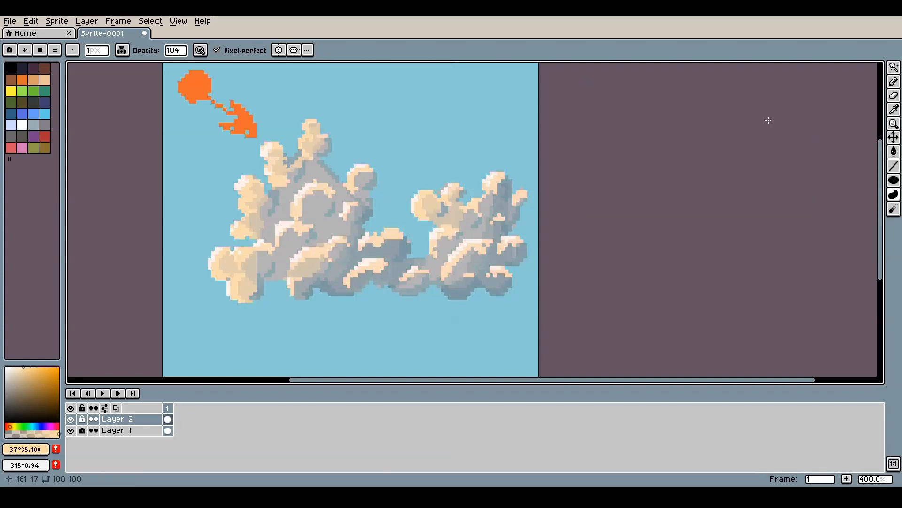
Step: Brighten the cloud layer with a Color Curve adjustment, raising the middle of the curve well above the diagonal
click(56, 21)
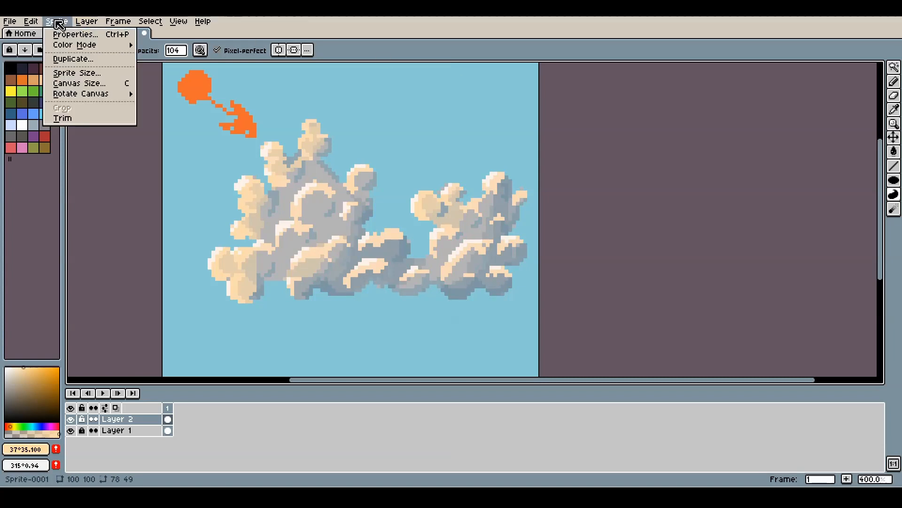
mouse_move(37, 21)
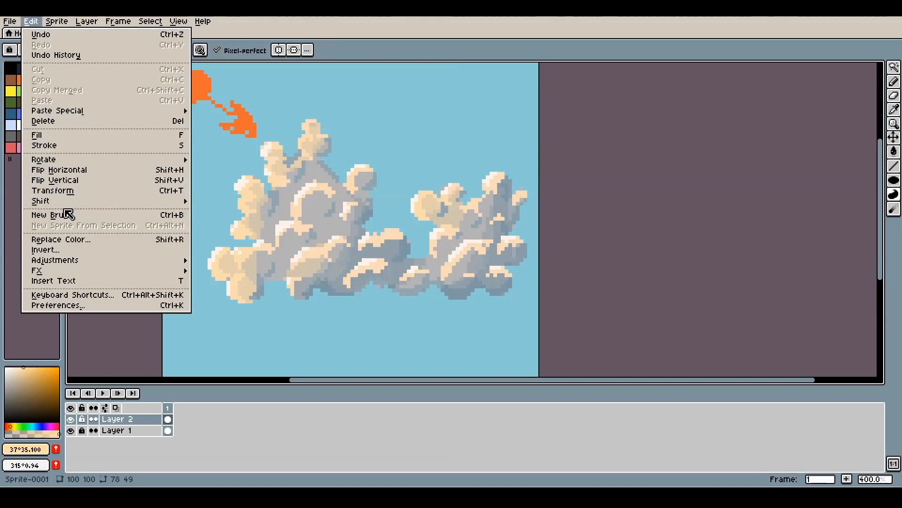
mouse_move(82, 260)
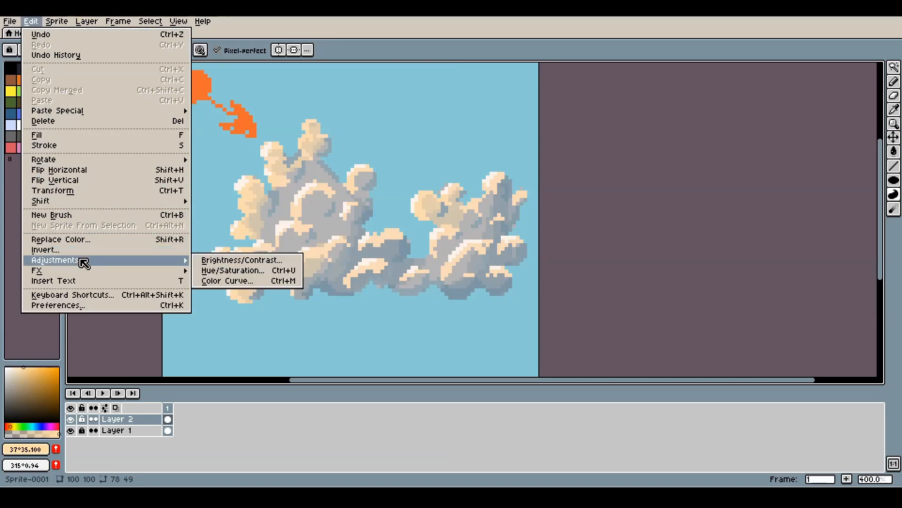
click(252, 282)
drag(621, 155, 670, 123)
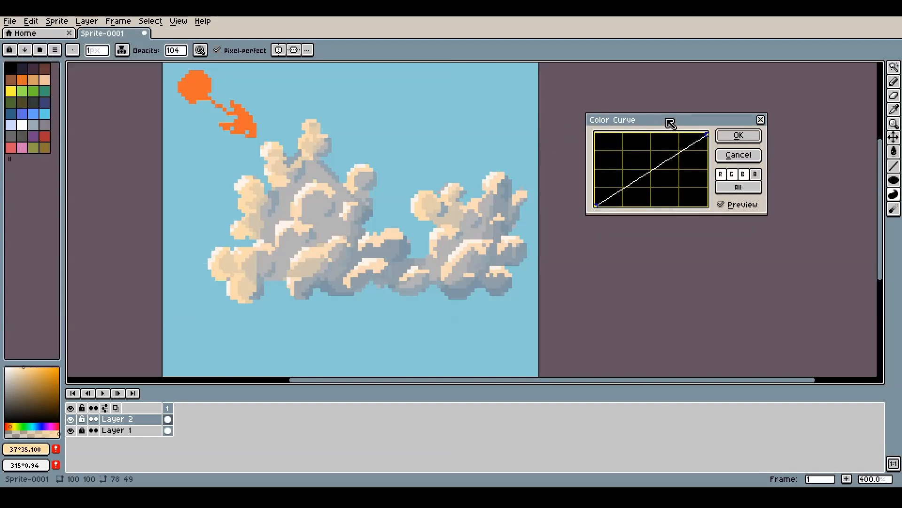
click(660, 163)
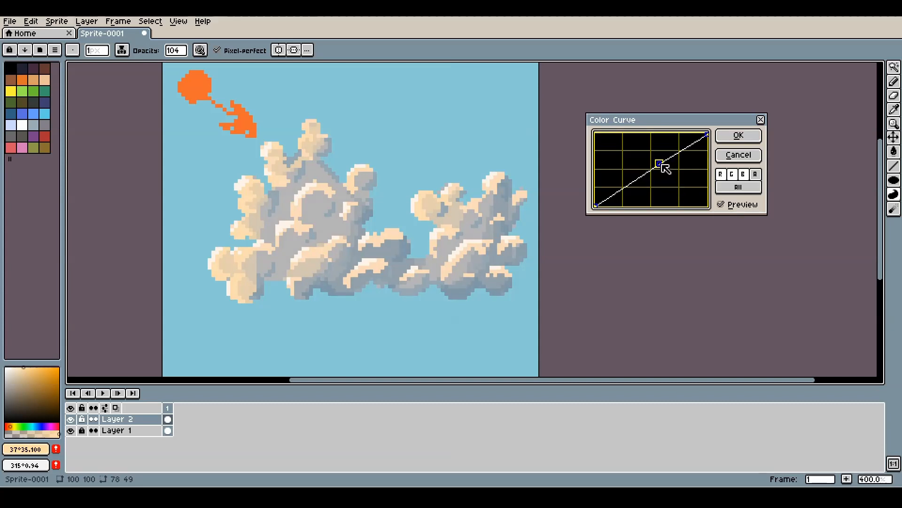
mouse_move(662, 164)
mouse_down()
mouse_move(677, 179)
mouse_move(643, 164)
mouse_move(641, 151)
mouse_move(687, 148)
mouse_move(633, 144)
mouse_move(628, 167)
mouse_move(659, 149)
mouse_up()
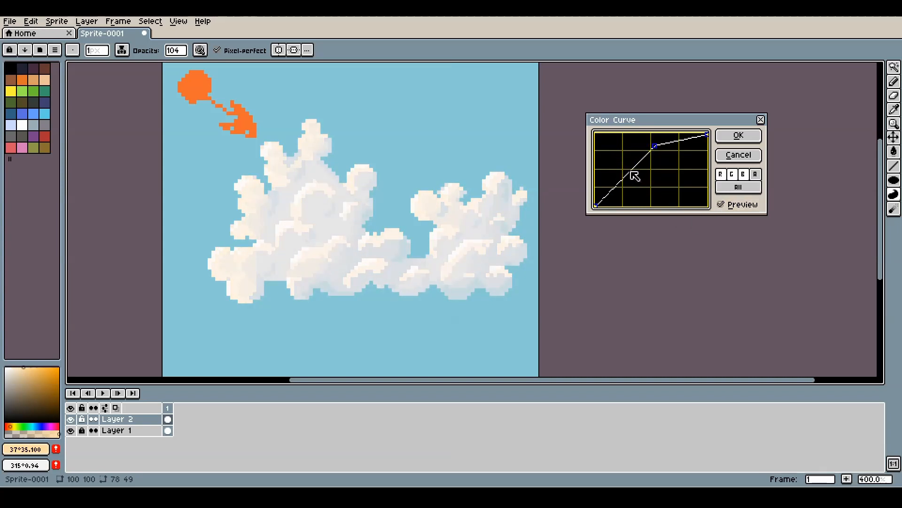
mouse_move(630, 171)
mouse_down()
mouse_move(637, 175)
mouse_move(627, 158)
mouse_move(646, 167)
mouse_move(661, 145)
mouse_up()
click(736, 136)
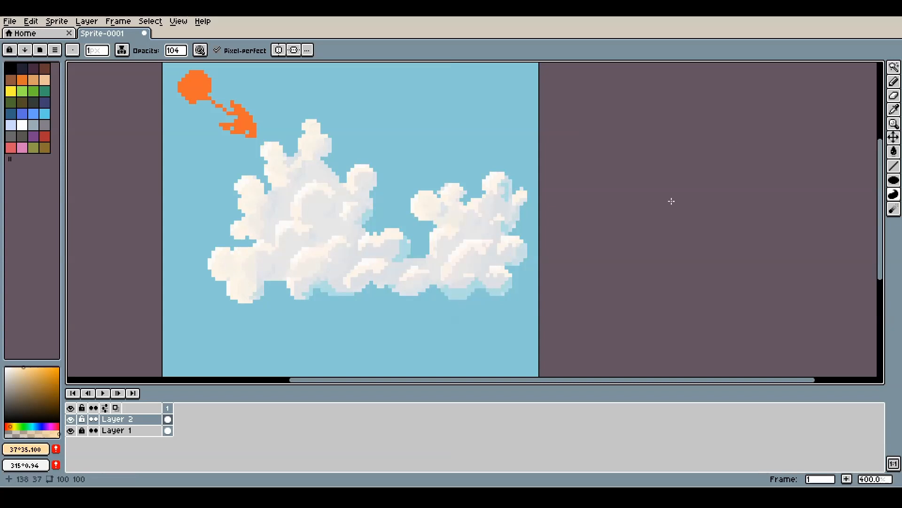
drag(613, 228, 633, 236)
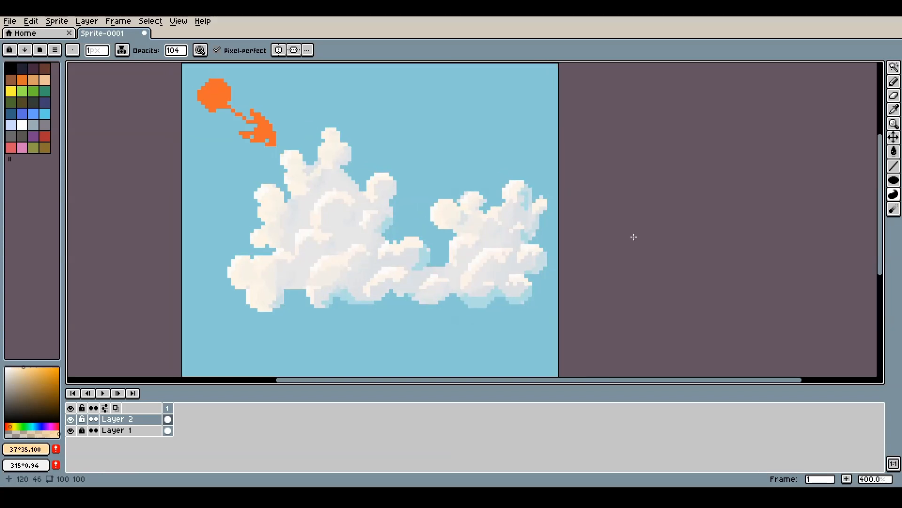